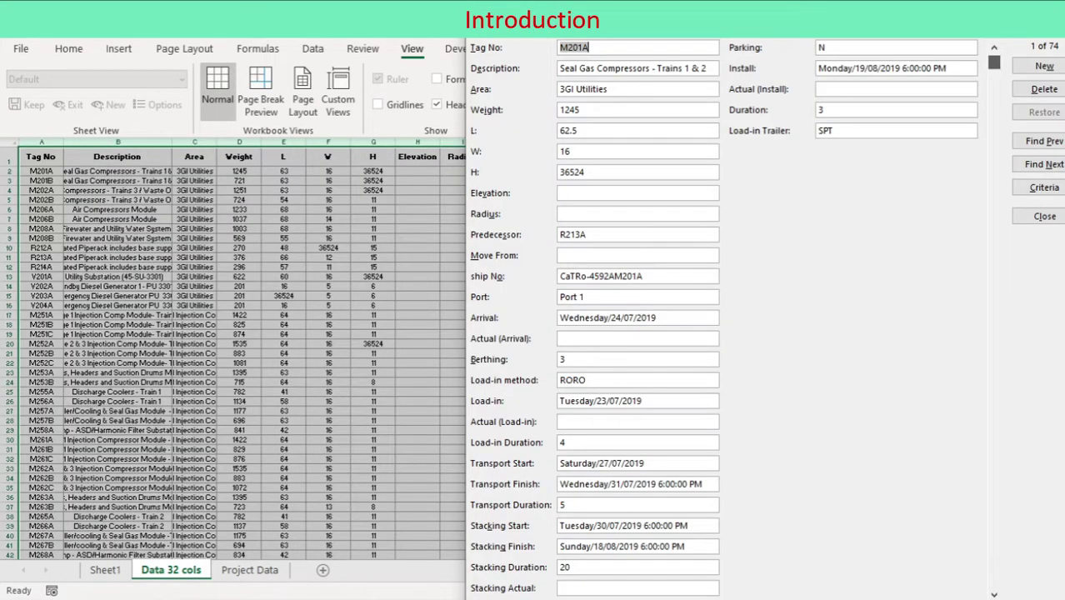
- Browse forward through the module records in the data entry form, from the first record past the fifth, M206A
left_click_drag(994, 62, 993, 84)
key("Down")
key("Down")
key("Down")
key("Down")
key("Down")
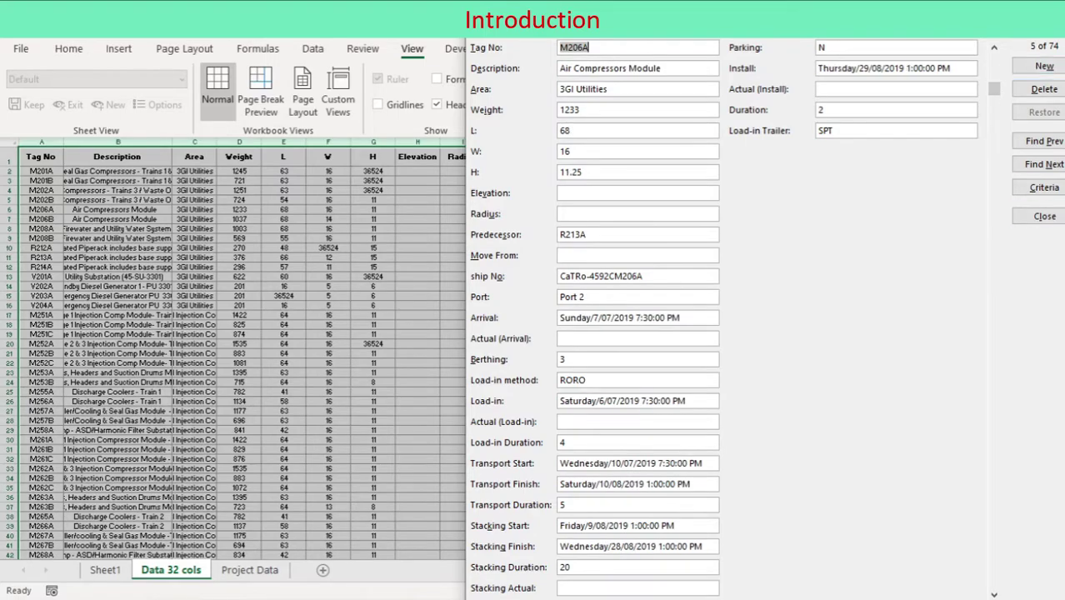
left_click(994, 375)
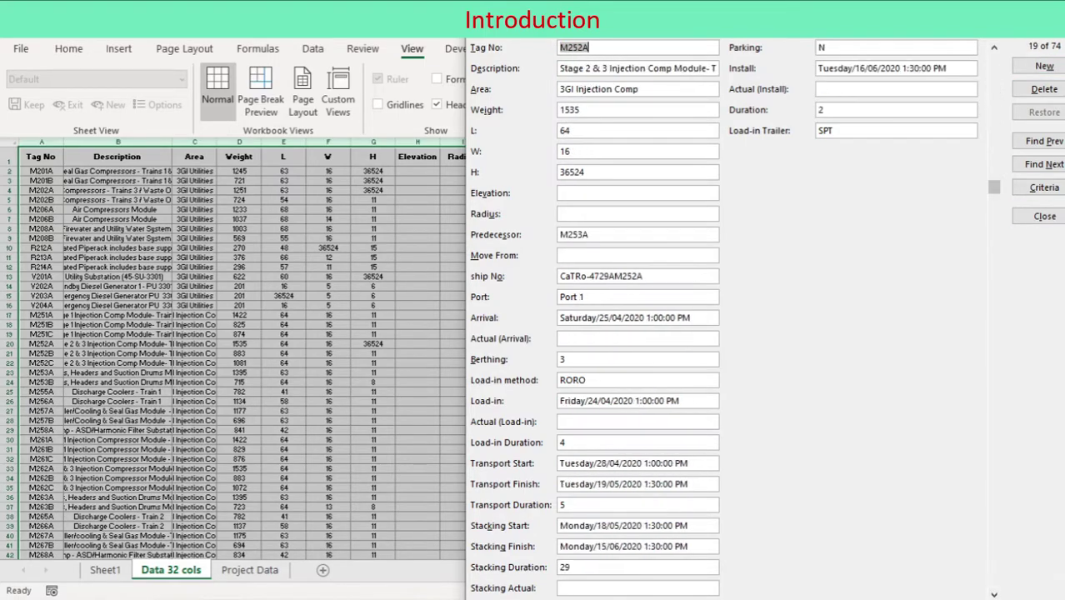
left_click(994, 375)
left_click(994, 375)
left_click(994, 48)
left_click(993, 47)
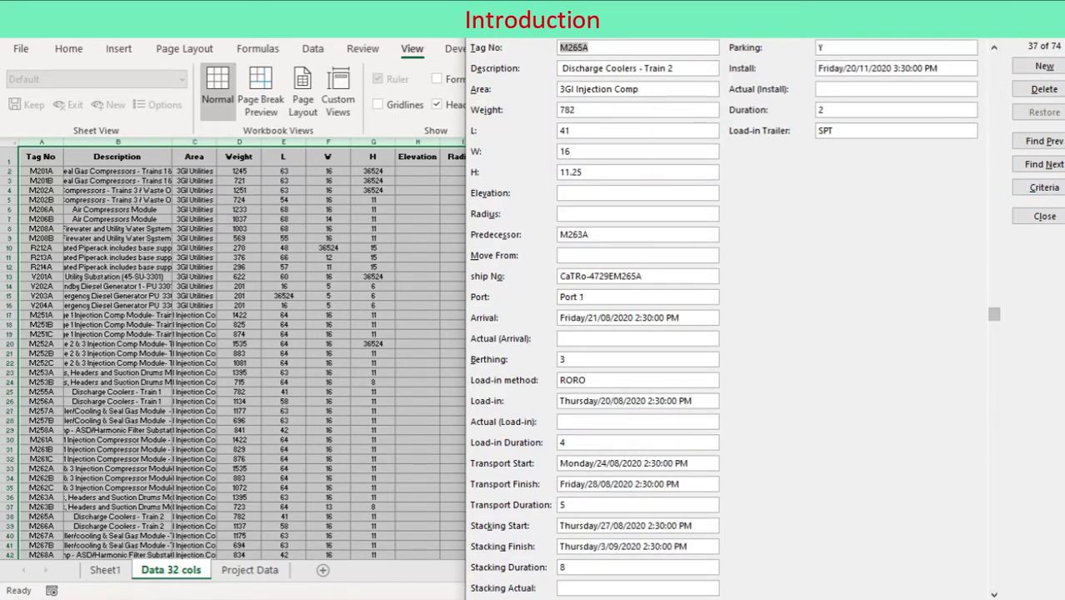
- Step backward and forward between neighbouring records in the data form, and return to the first record, M201A
left_click(994, 244)
left_click(1044, 141)
left_click(1044, 140)
key("alt+n")
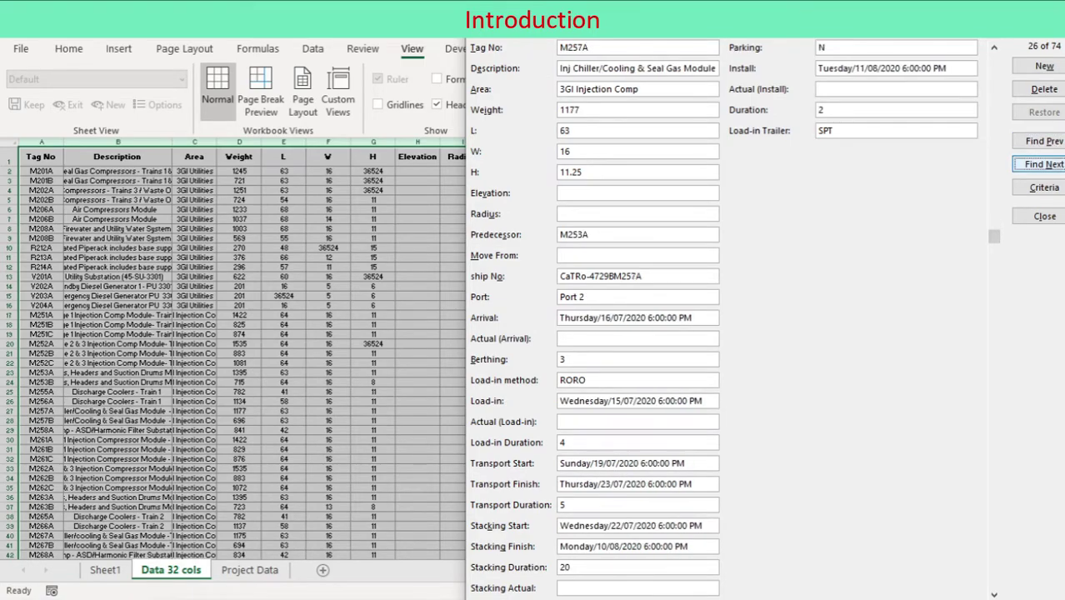
key("alt+n")
key("ctrl+Up")
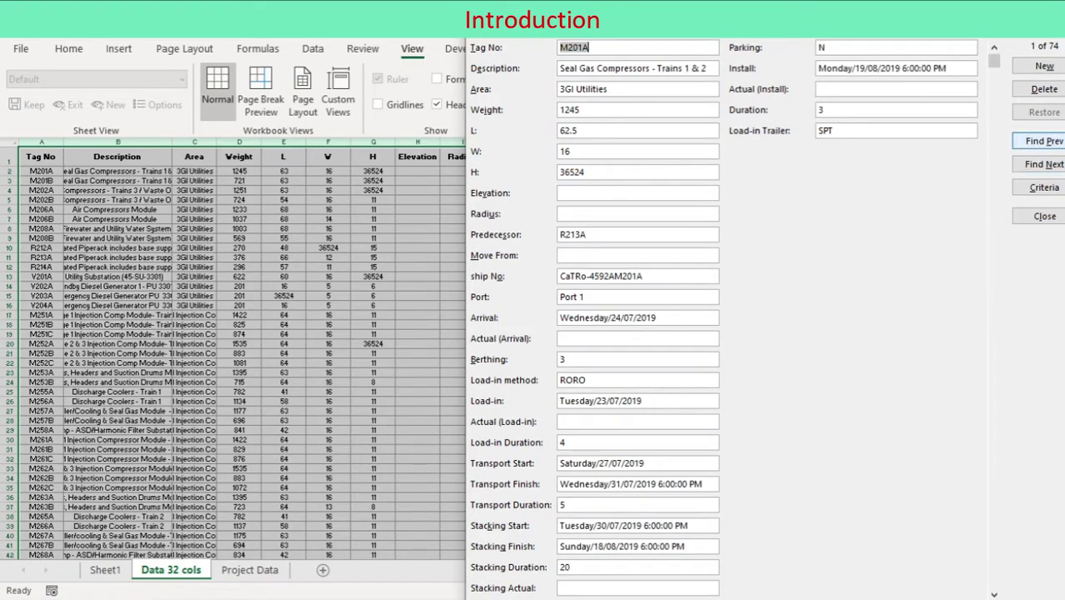
key("alt+c")
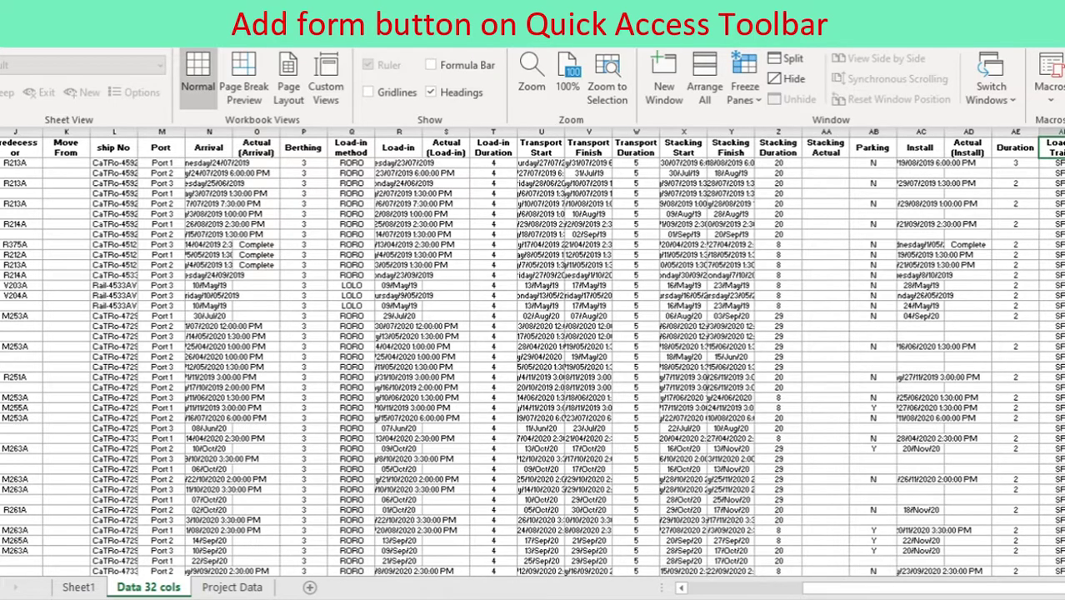
- Go to cell A1 of the Data 32 cols sheet and open the Quick Access Toolbar customization options
key("ctrl+Home")
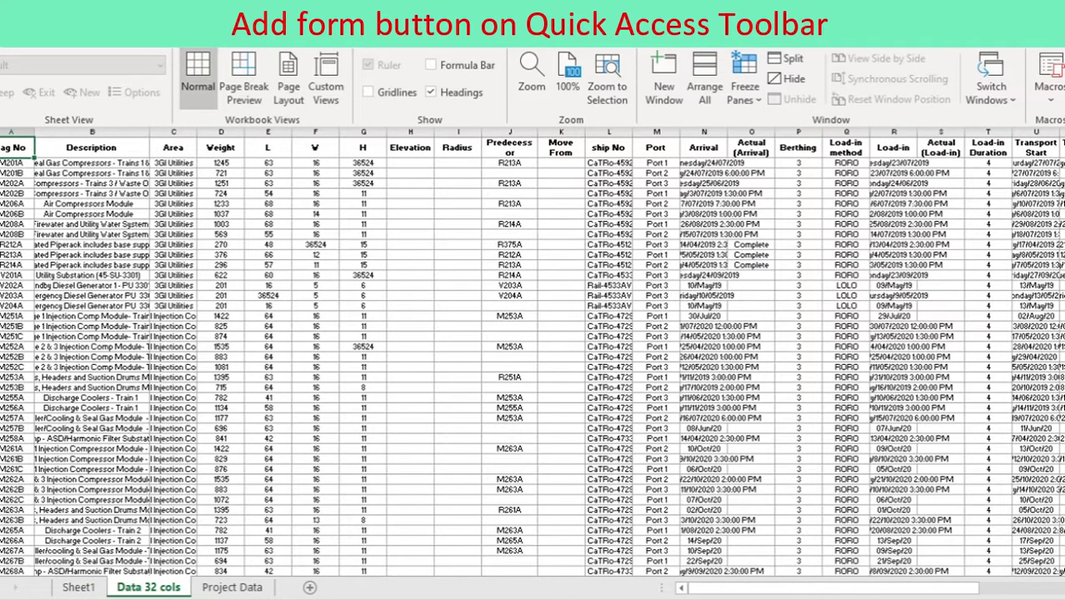
key("alt+f")
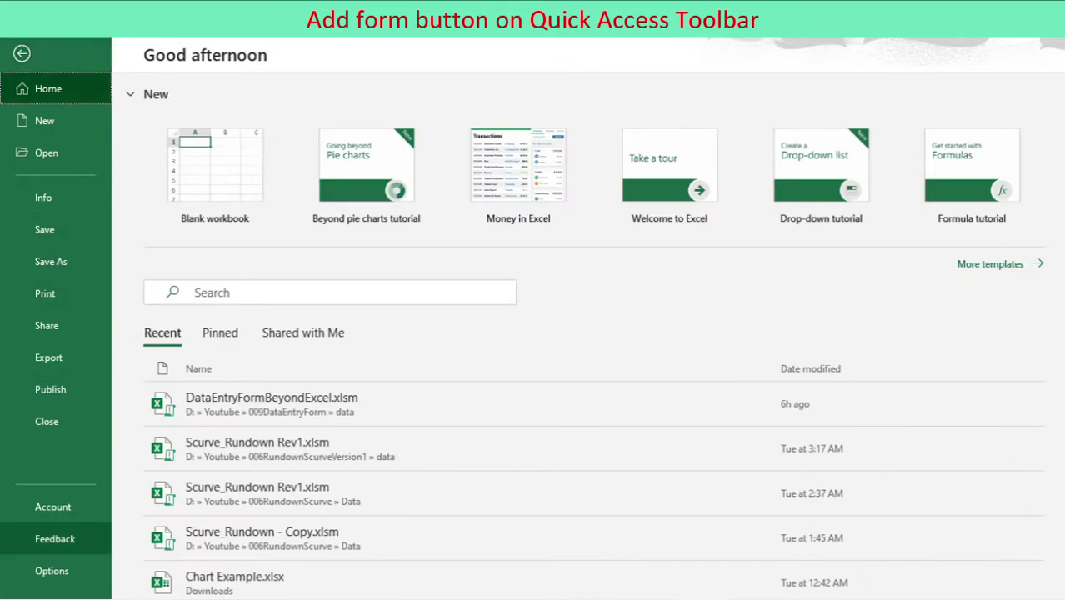
left_click(51, 571)
key("Return")
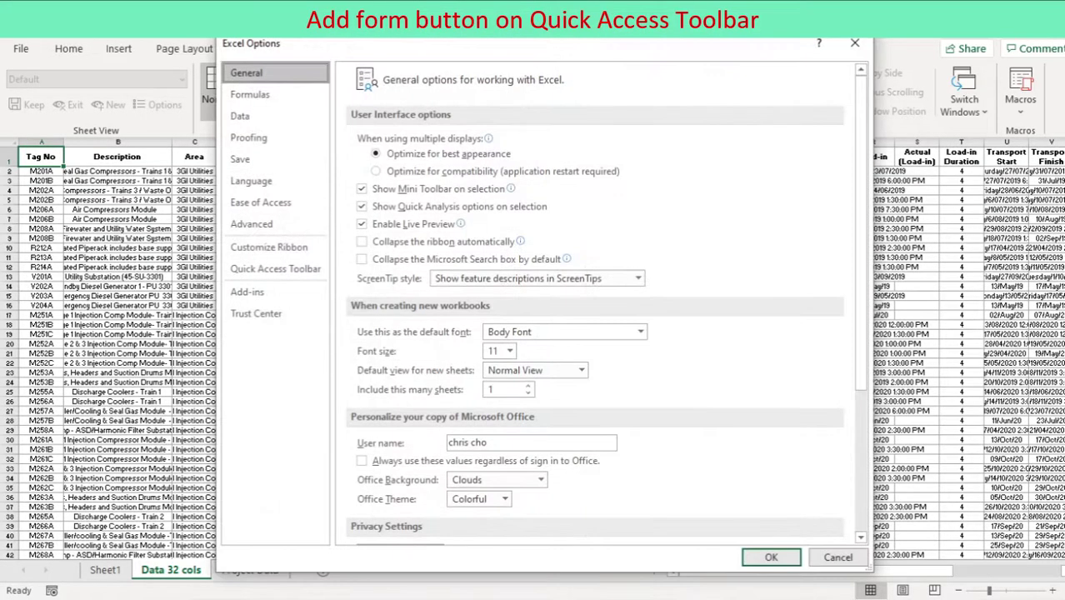
left_click(275, 269)
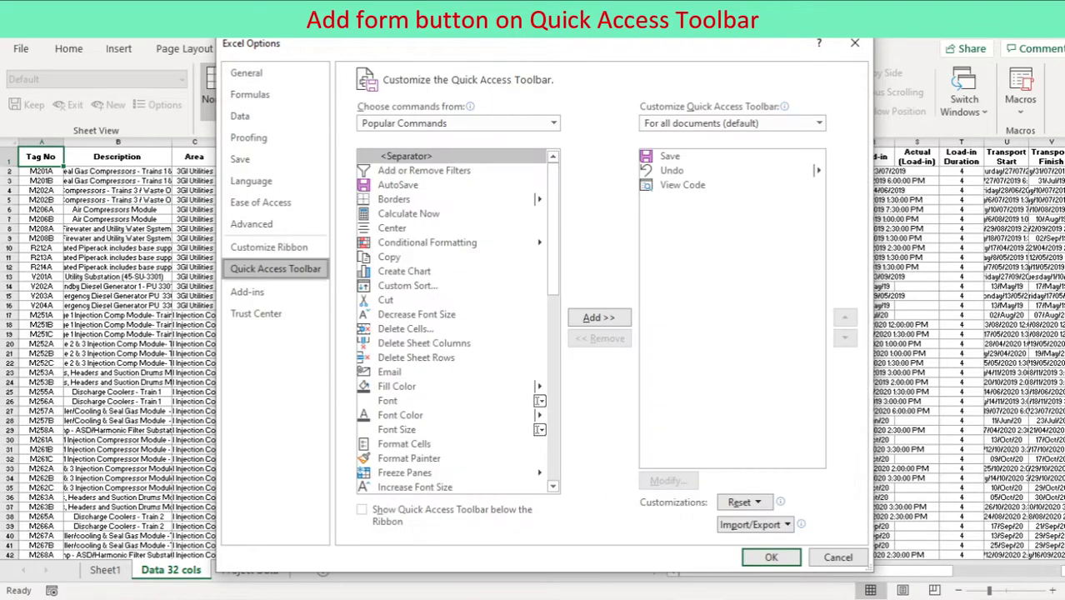
- Add the Form... command from Commands Not in the Ribbon to the Quick Access Toolbar for all documents
left_click(553, 123)
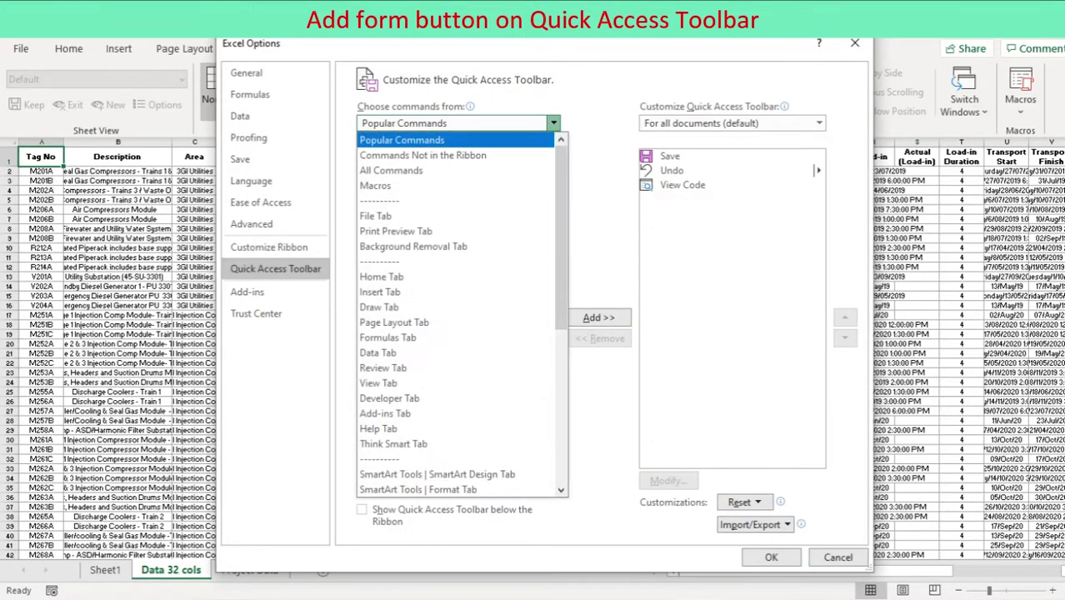
left_click(423, 155)
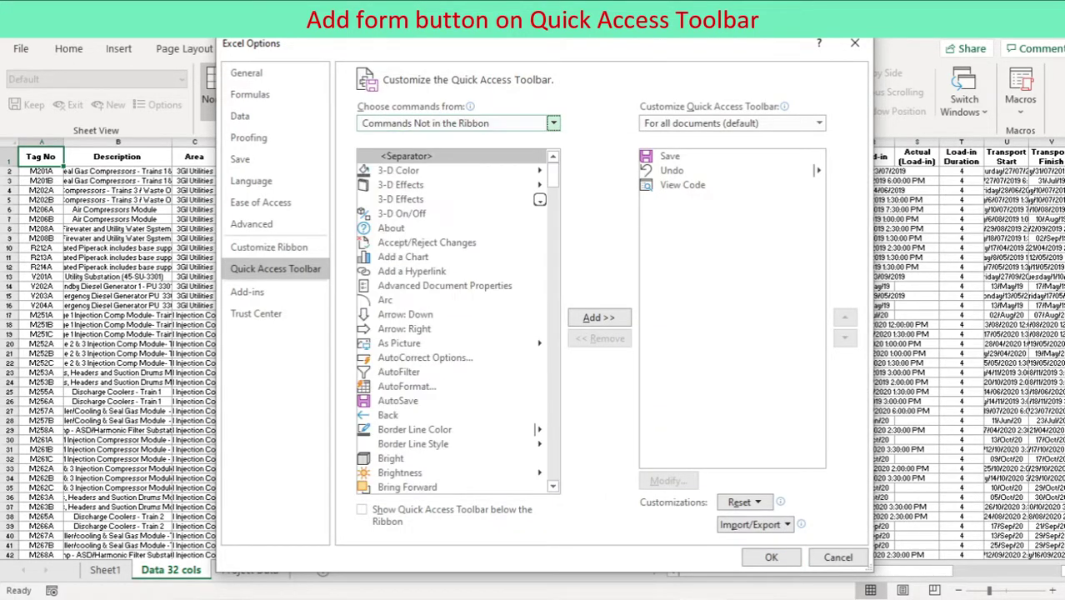
left_click_drag(553, 175, 553, 262)
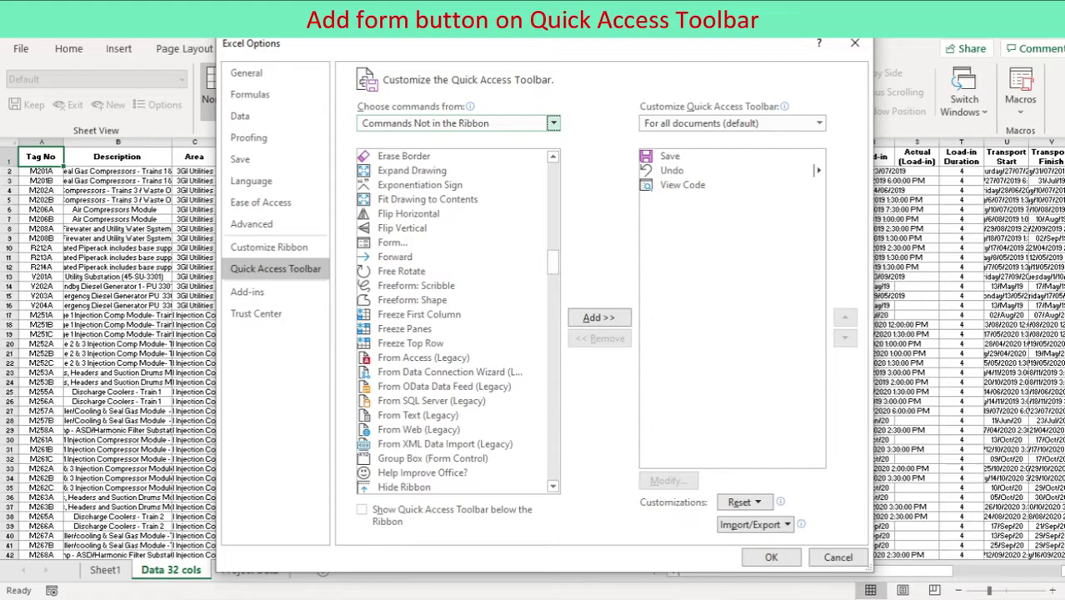
left_click(392, 242)
left_click(598, 318)
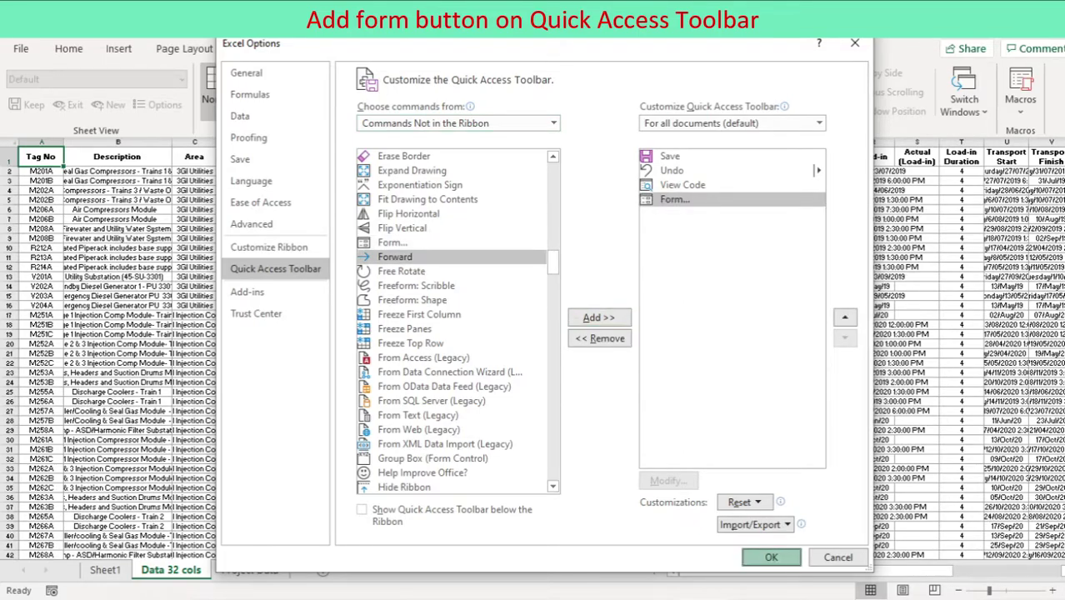
left_click(771, 558)
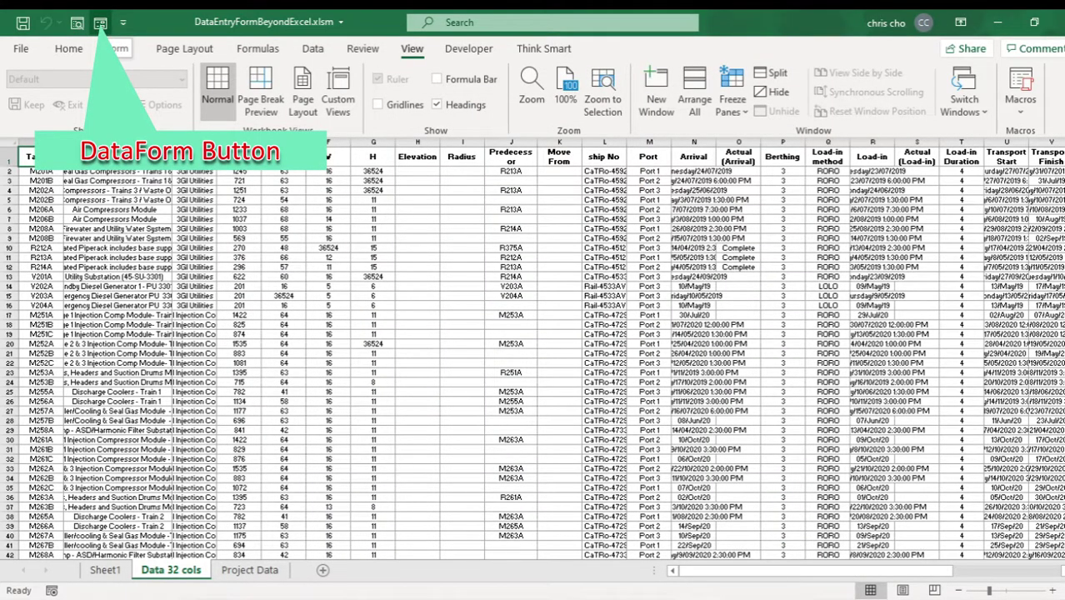
- Open the data entry form, advance to the third record, M202A, and step back to the first
left_click(100, 24)
left_click_drag(550, 22, 608, 25)
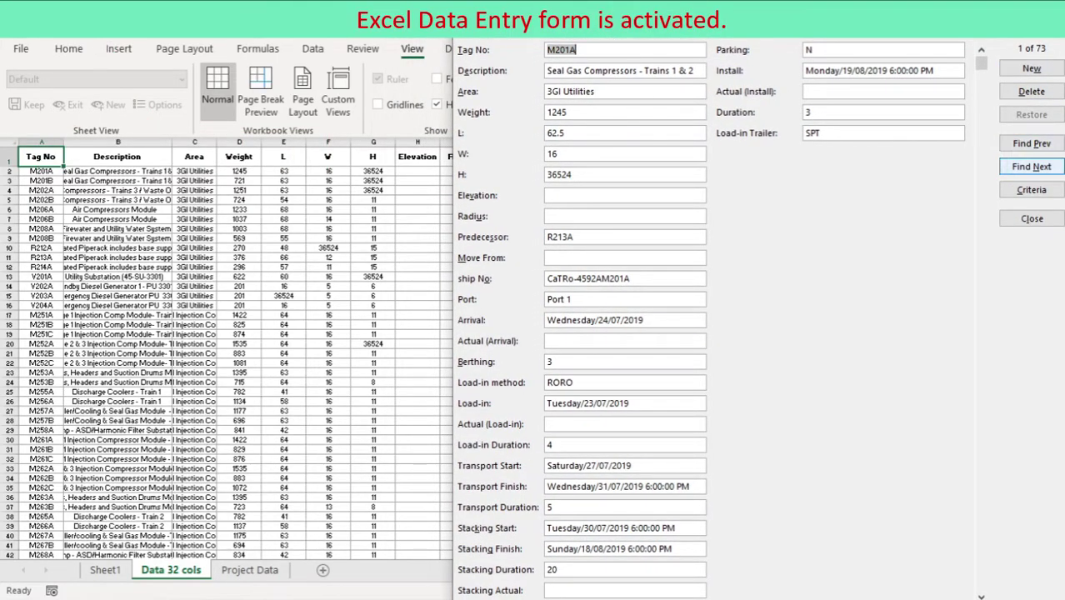
left_click(1032, 167)
left_click(1031, 167)
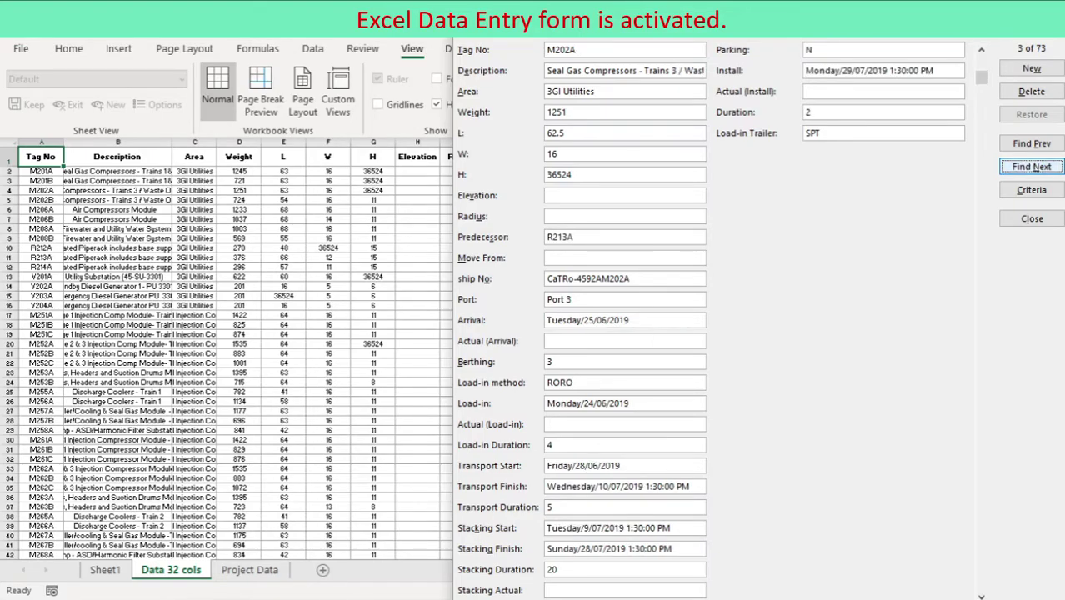
left_click(1031, 144)
left_click(1031, 144)
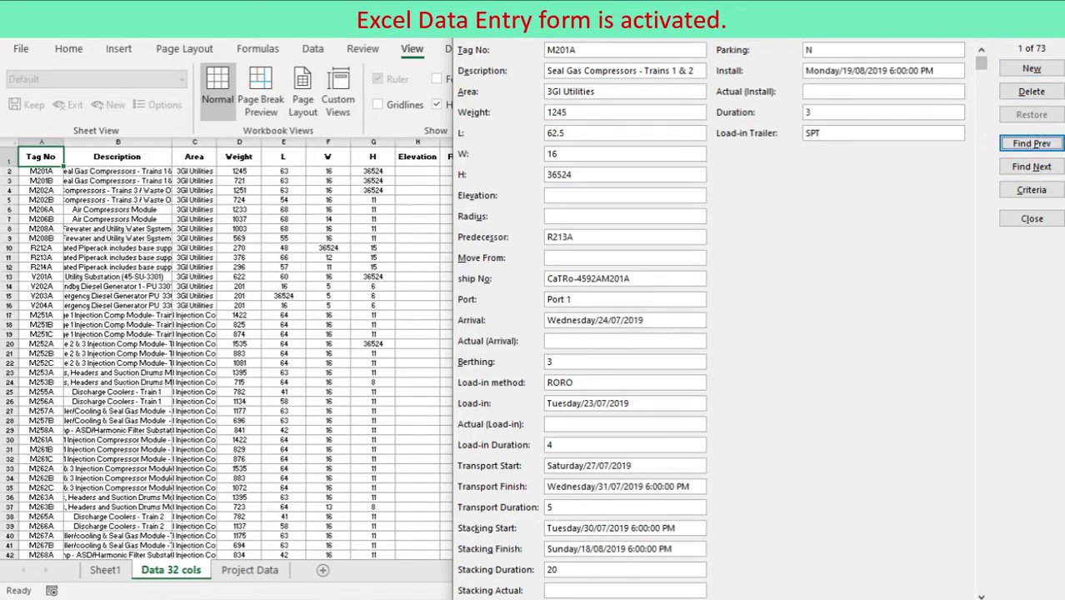
- Look at the blank new record and the last record, V602A, and return to the first before closing the form
left_click_drag(981, 62, 981, 581)
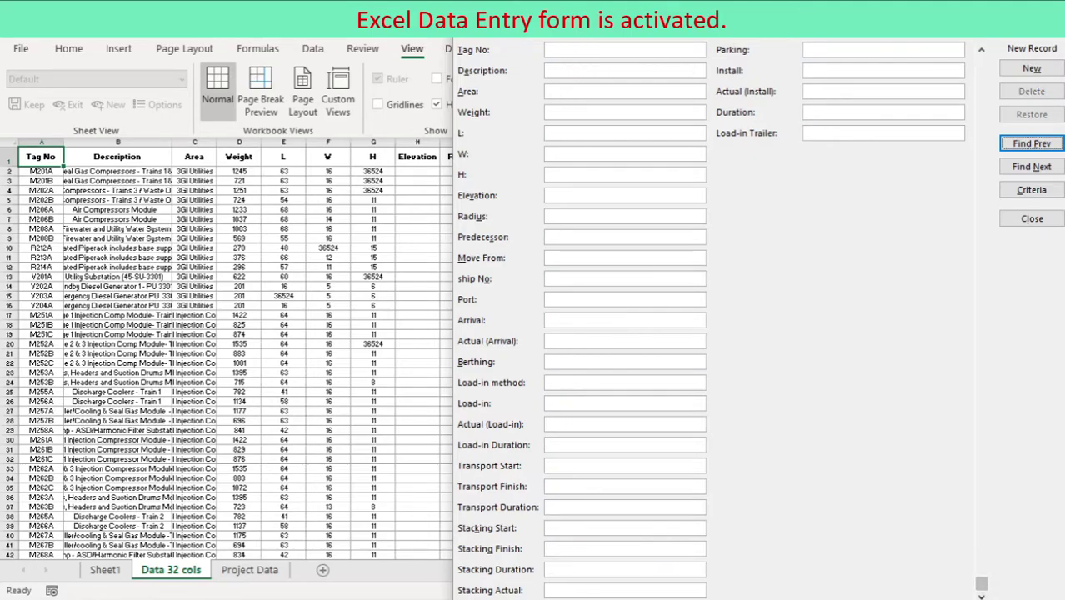
left_click(1032, 144)
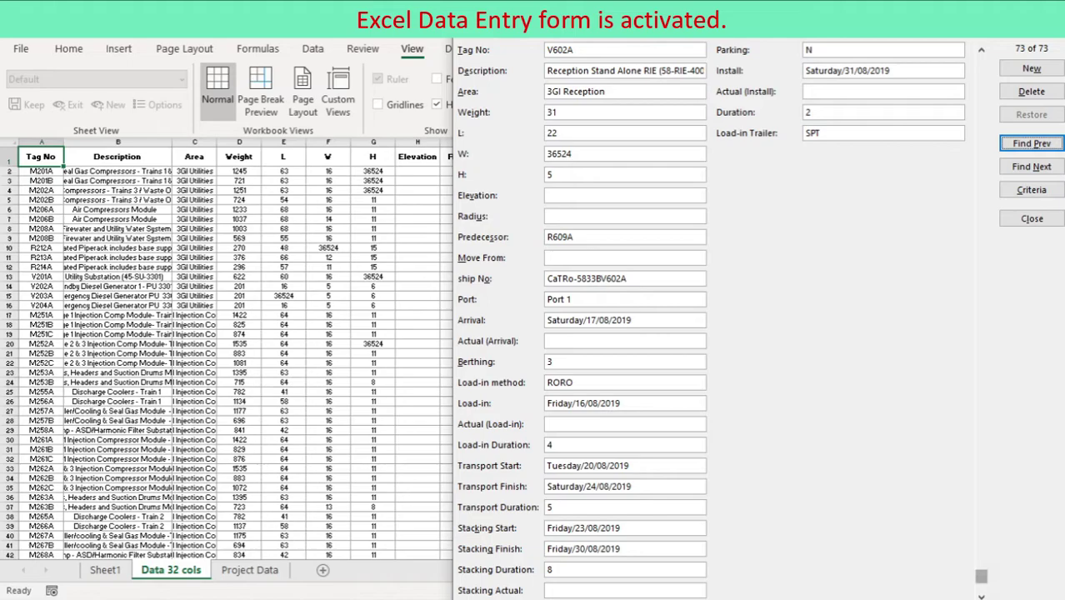
left_click_drag(982, 575, 981, 63)
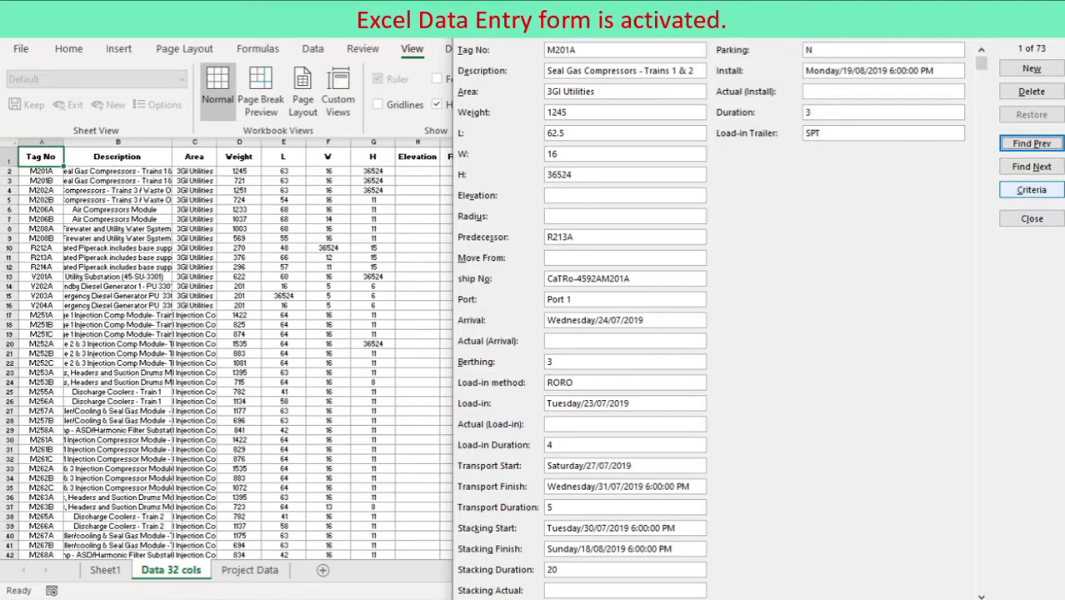
left_click(1033, 218)
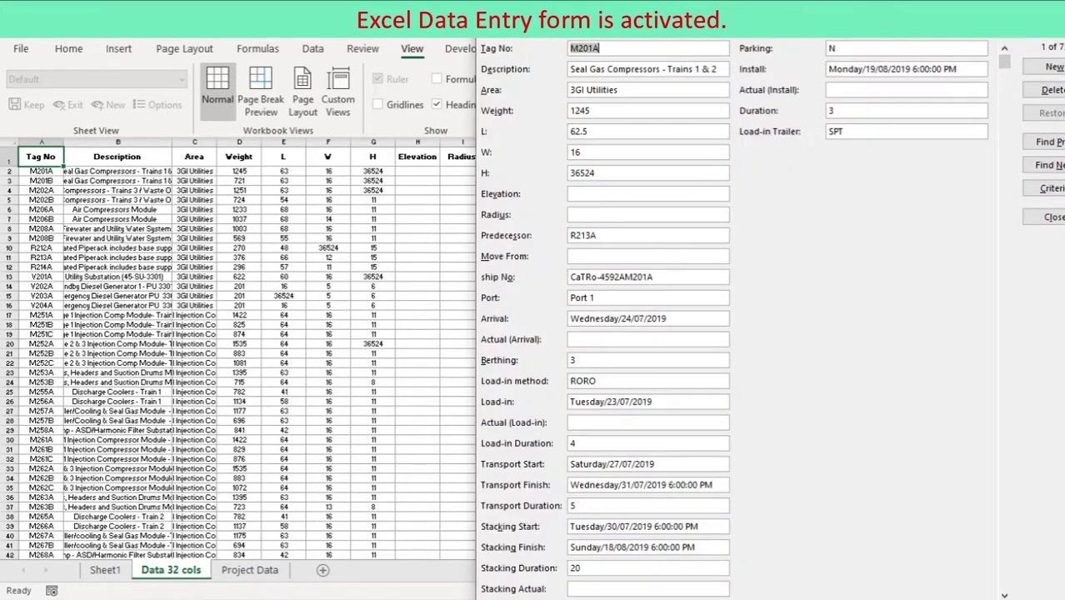
- Add a new record through the data form with Tag No N200, Description "To specify" and Area "To specify"
left_click(1052, 67)
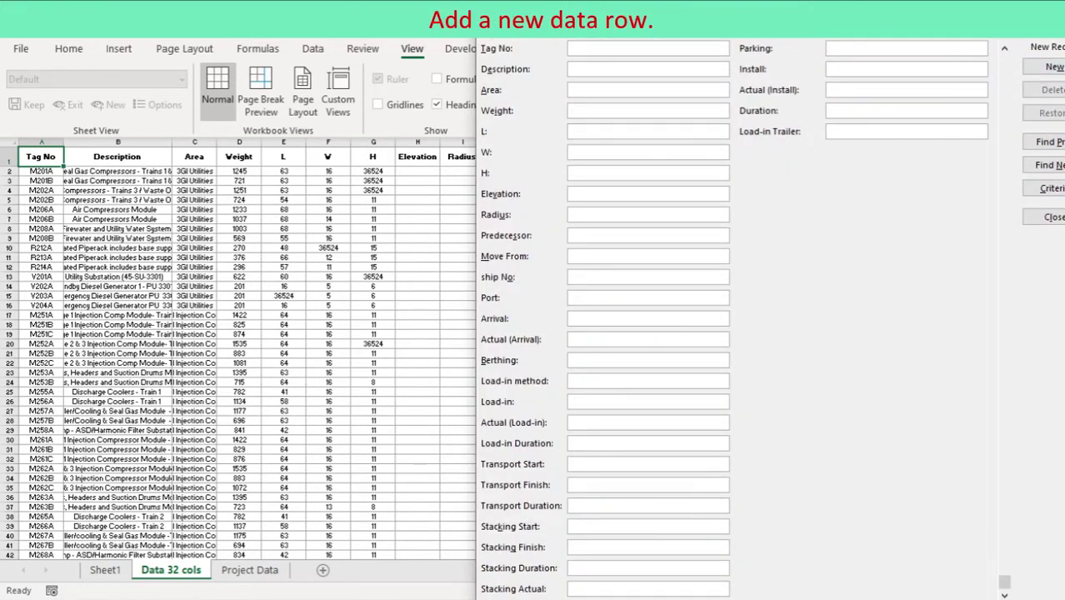
type("N200")
type("To spec")
type("if")
type("y")
left_click(572, 90)
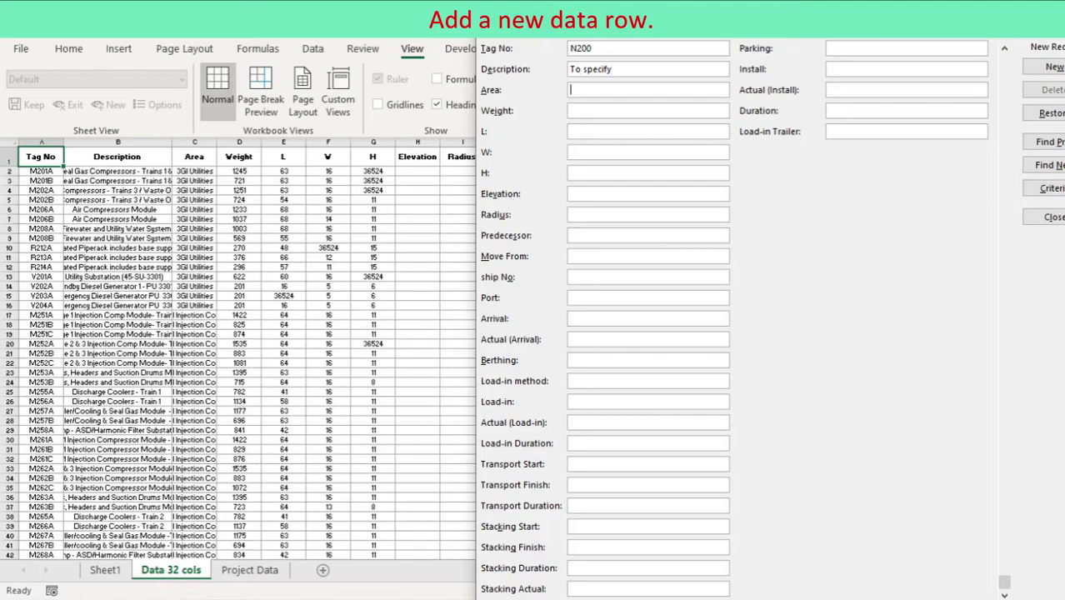
type("To specify")
key("shift+Tab")
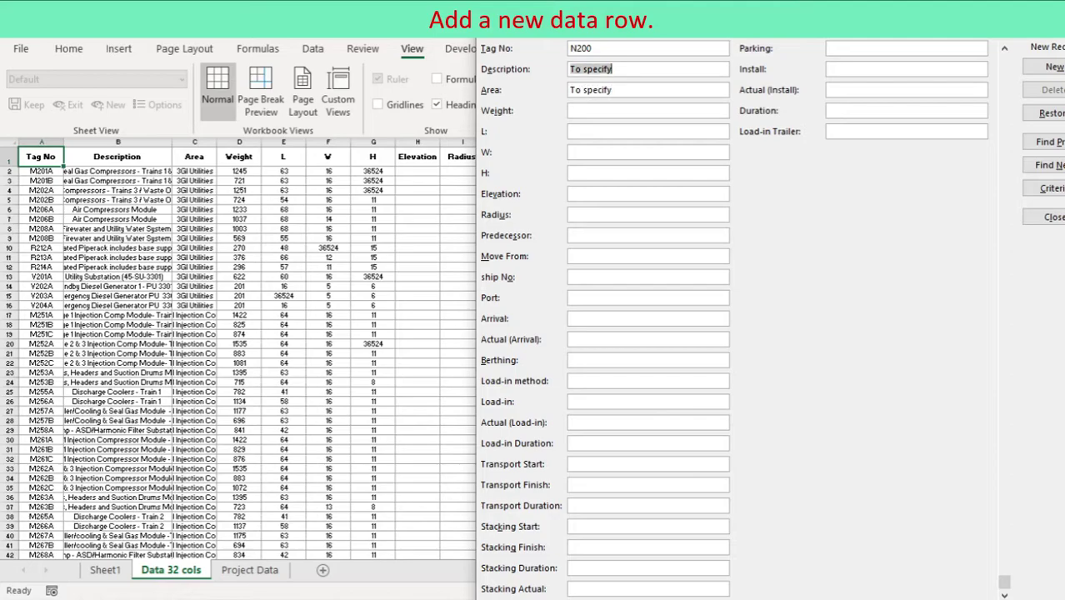
key("Return")
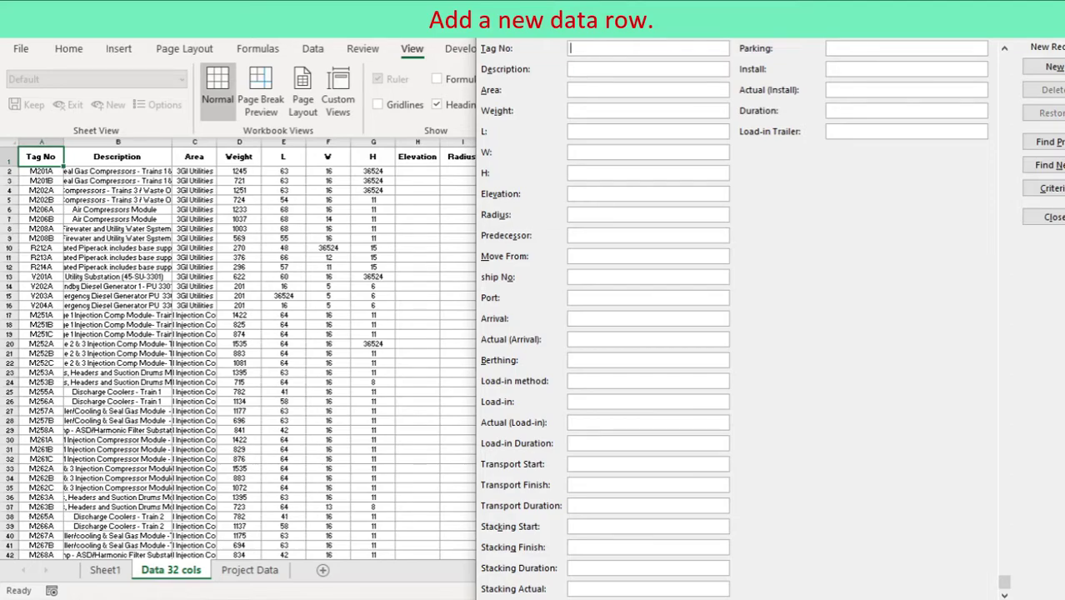
- Close the form and check the N200 row at the end of the worksheet data
left_click(1043, 217)
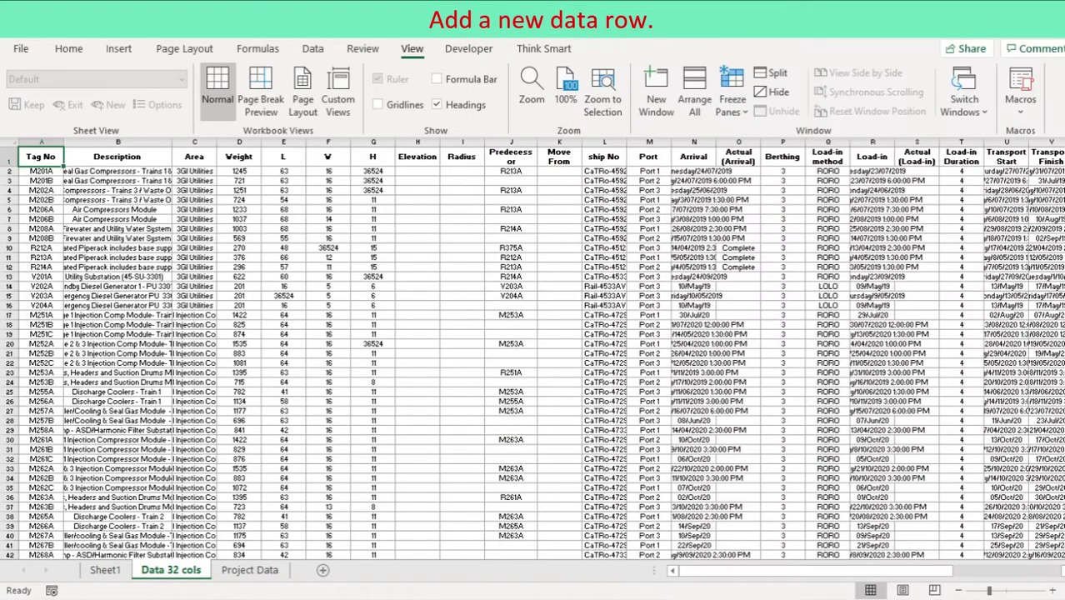
scroll(534, 351, "down", 20)
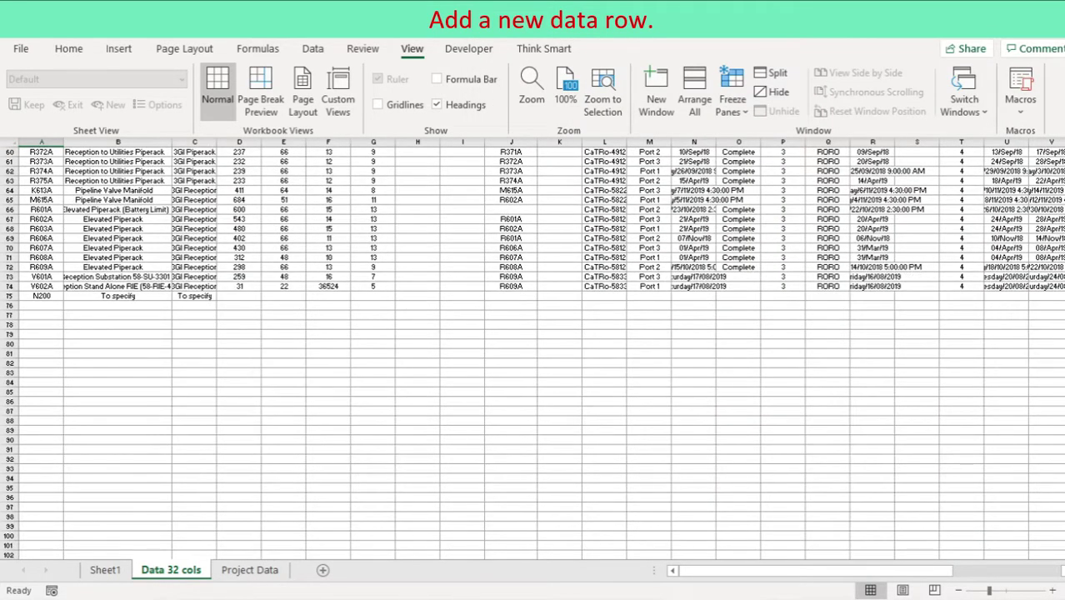
left_click_drag(42, 296, 194, 296)
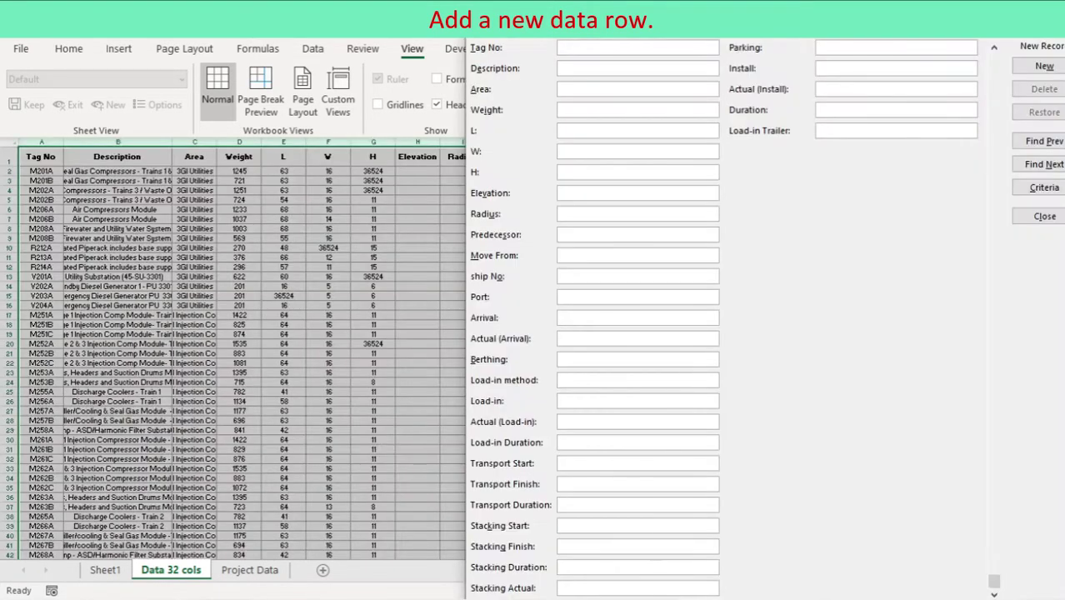
- Fill a new record with Tag No N201, Description "N201 description" and Area "to specify", and discard these unsaved entries
type("N201")
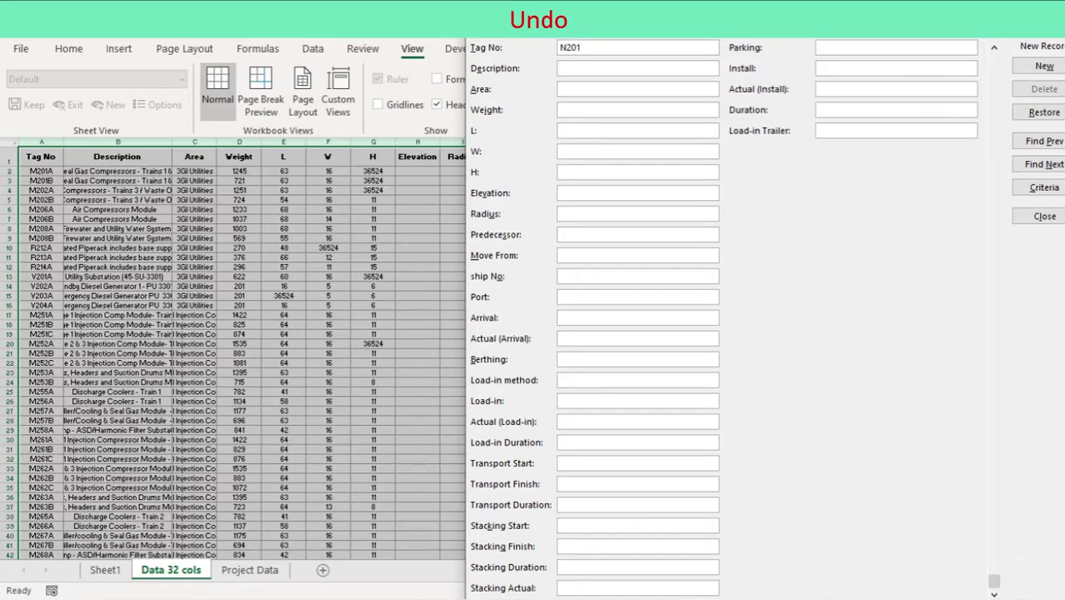
type("N201 description")
key("Tab")
type("to sp")
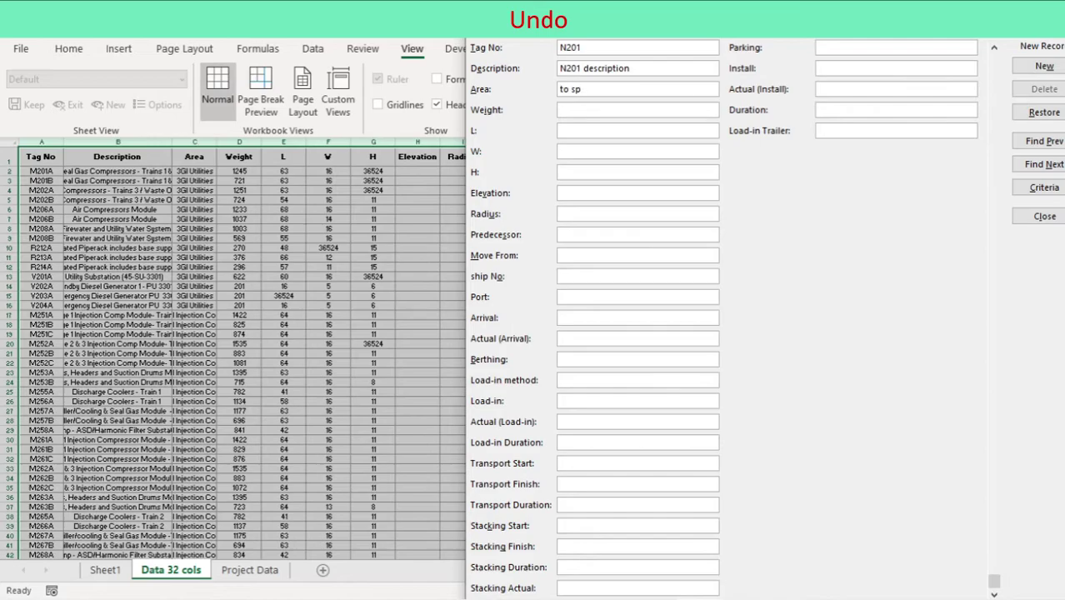
type("ecify")
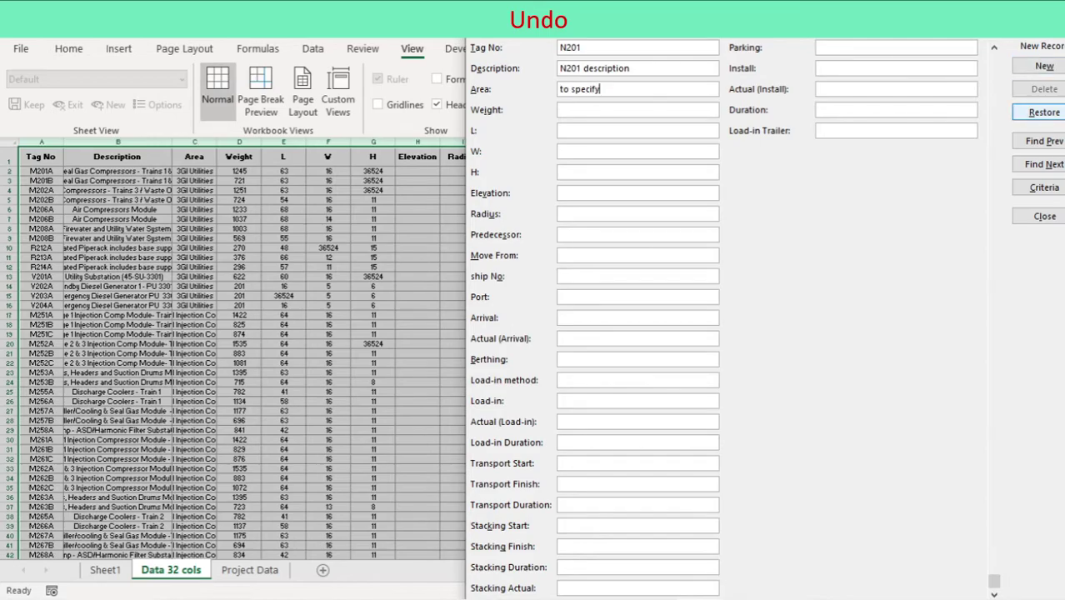
left_click(1044, 113)
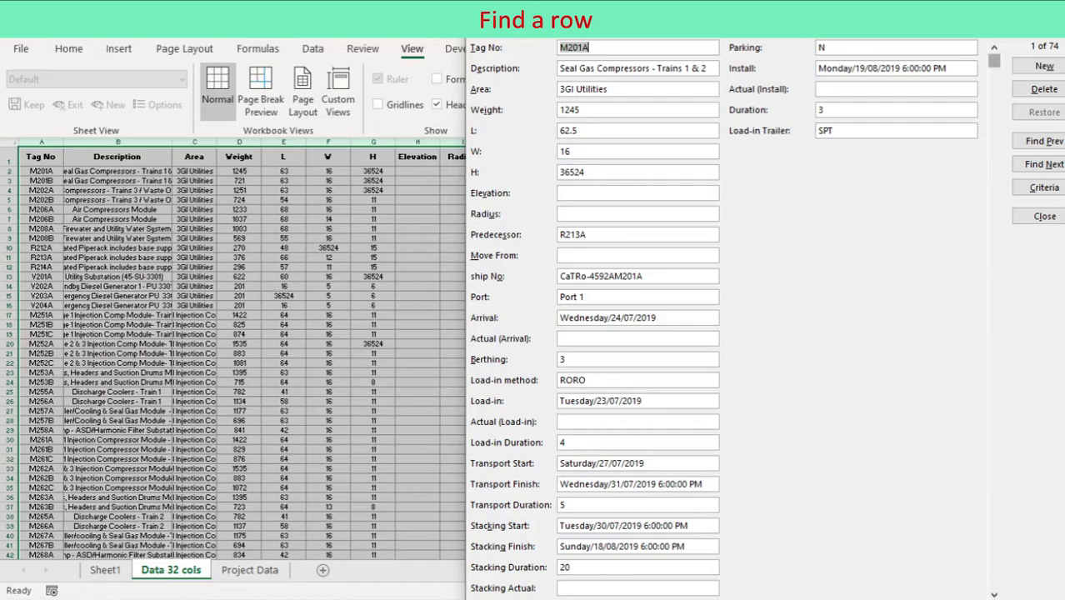
- Browse the form's records forward from M201A to M267A and back to M257B, using single steps and larger jumps
left_click_drag(995, 60, 994, 88)
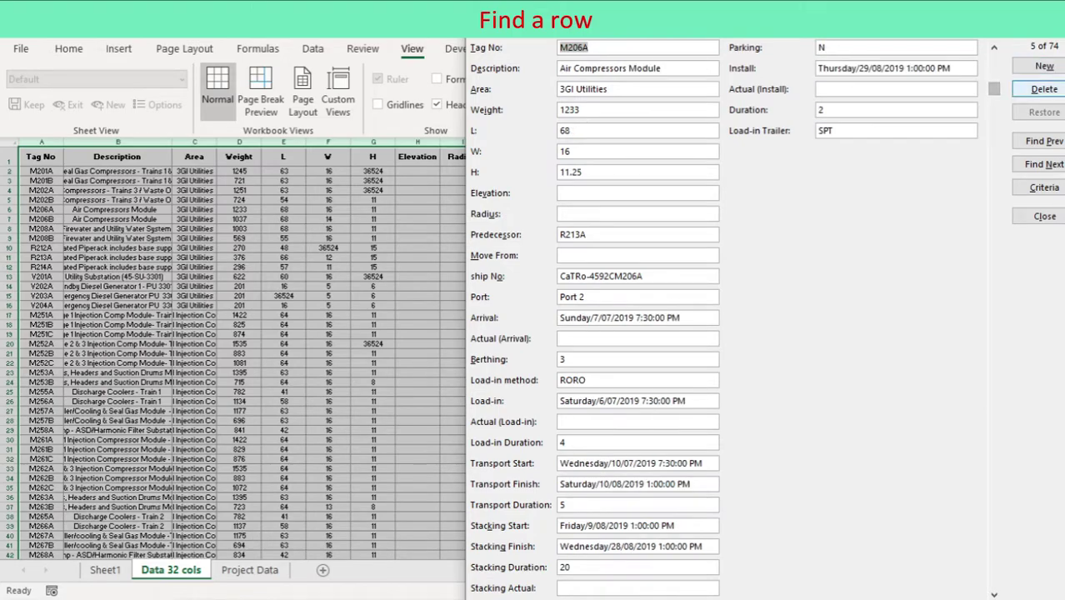
left_click(994, 595)
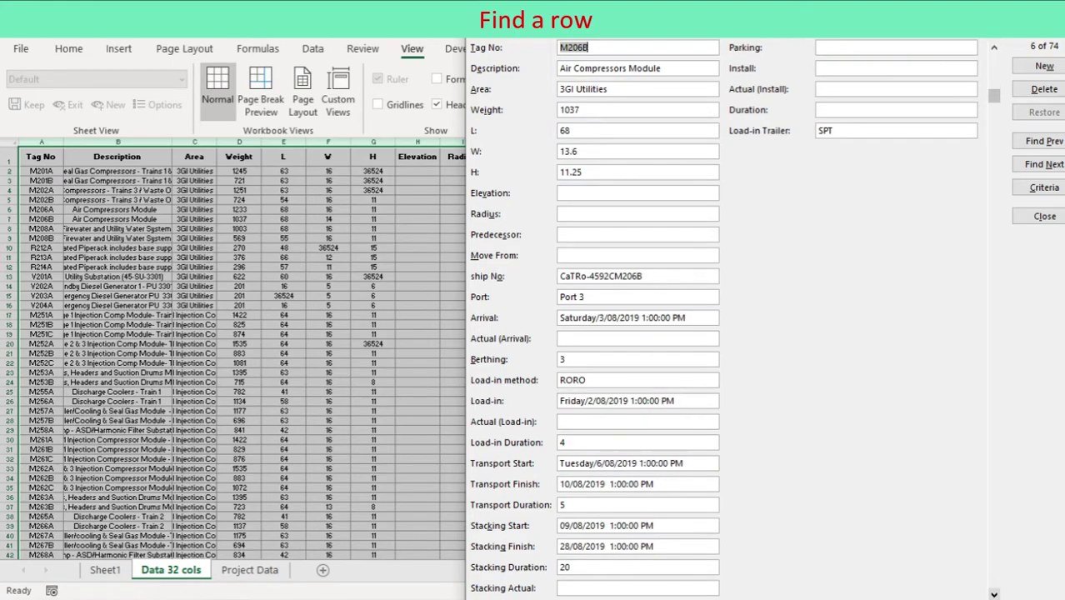
left_click(994, 593)
left_click(993, 593)
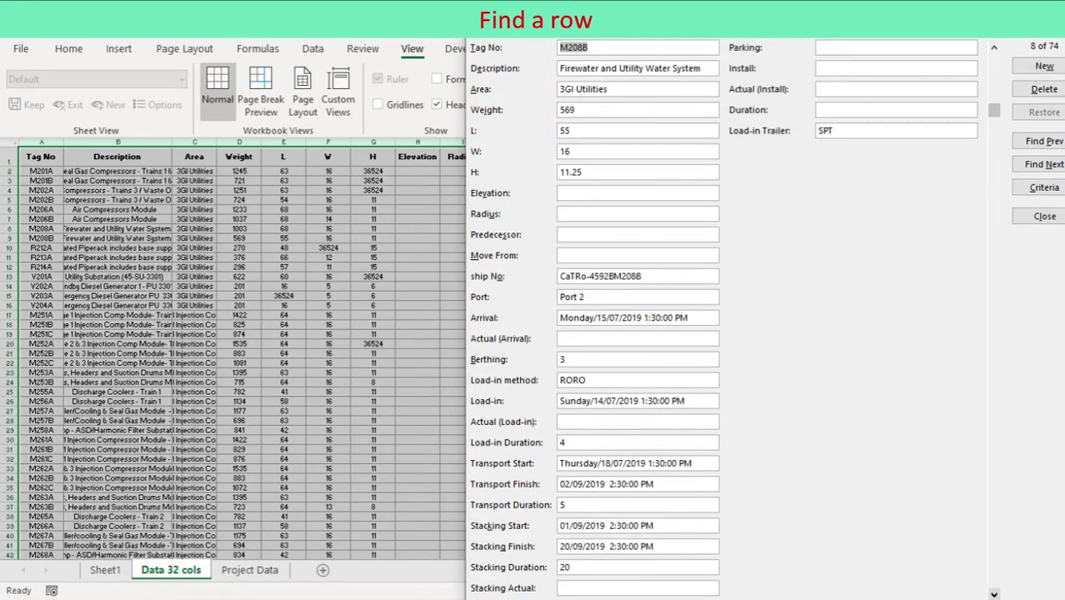
left_click(995, 594)
left_click(995, 216)
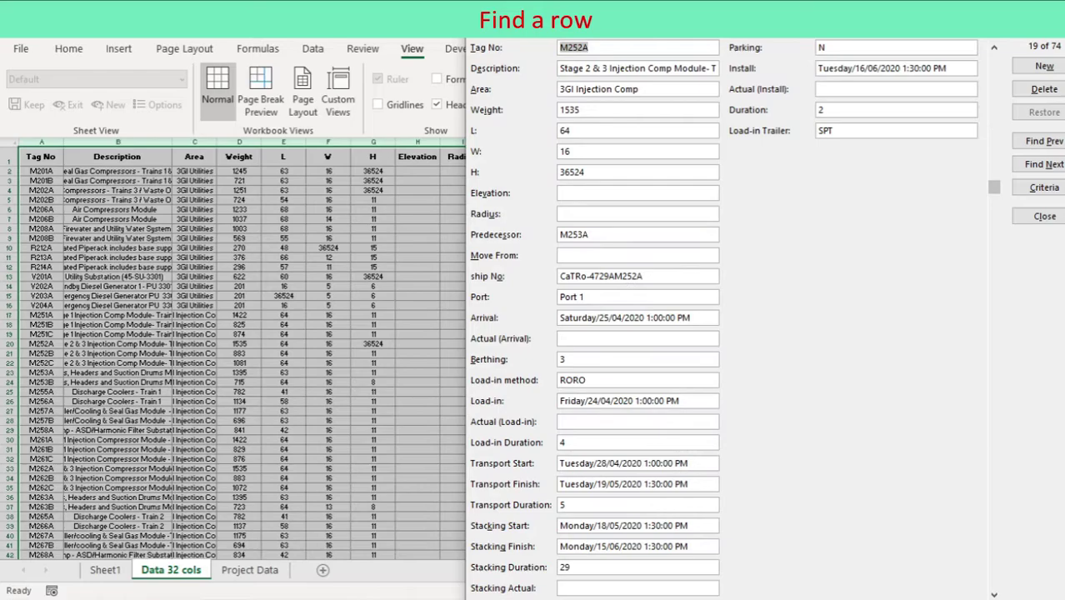
left_click(994, 255)
left_click(994, 326)
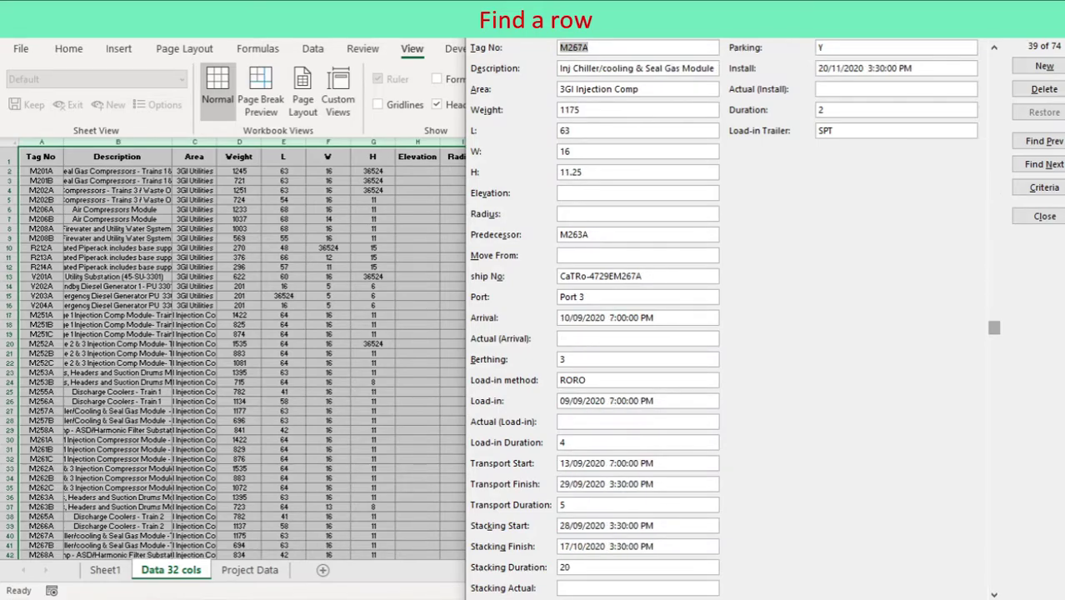
left_click(995, 48)
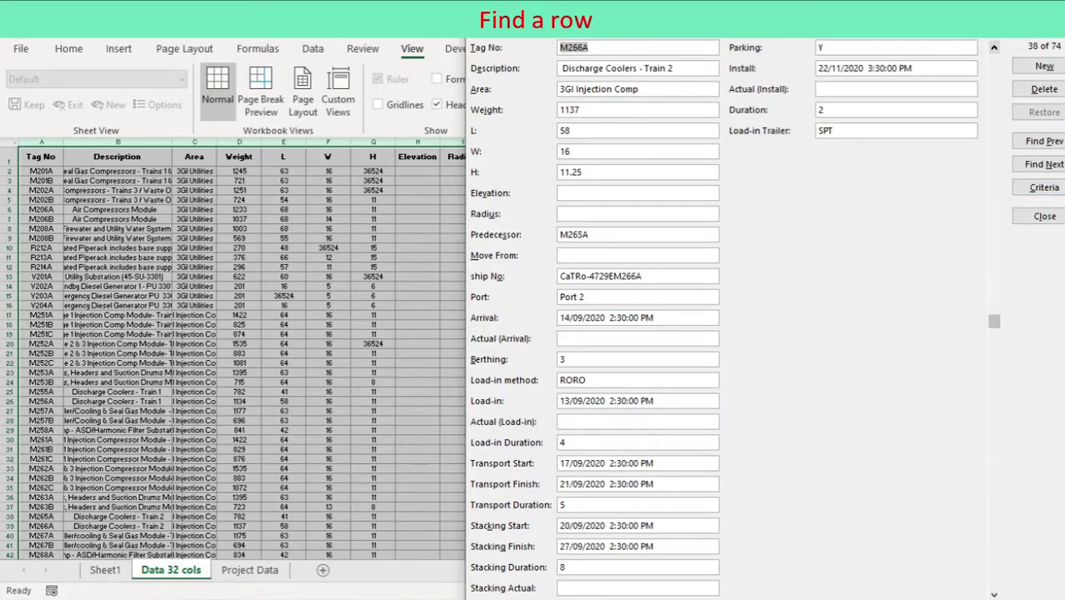
left_click(995, 47)
left_click(995, 184)
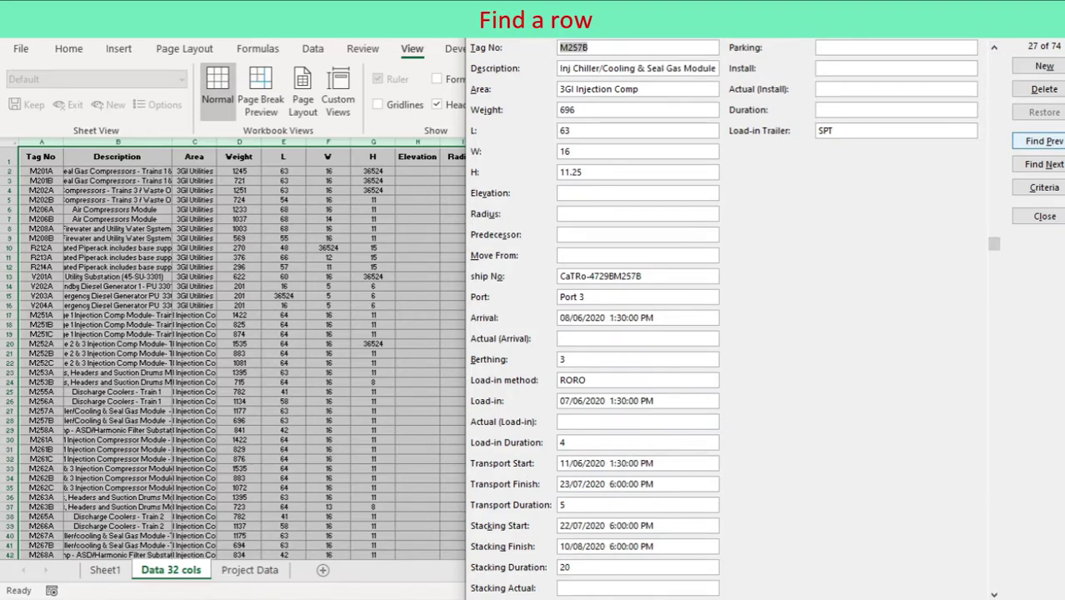
- Go back two records from M257B with Find Prev and forward two records with Find Next
left_click(1045, 141)
left_click(1045, 141)
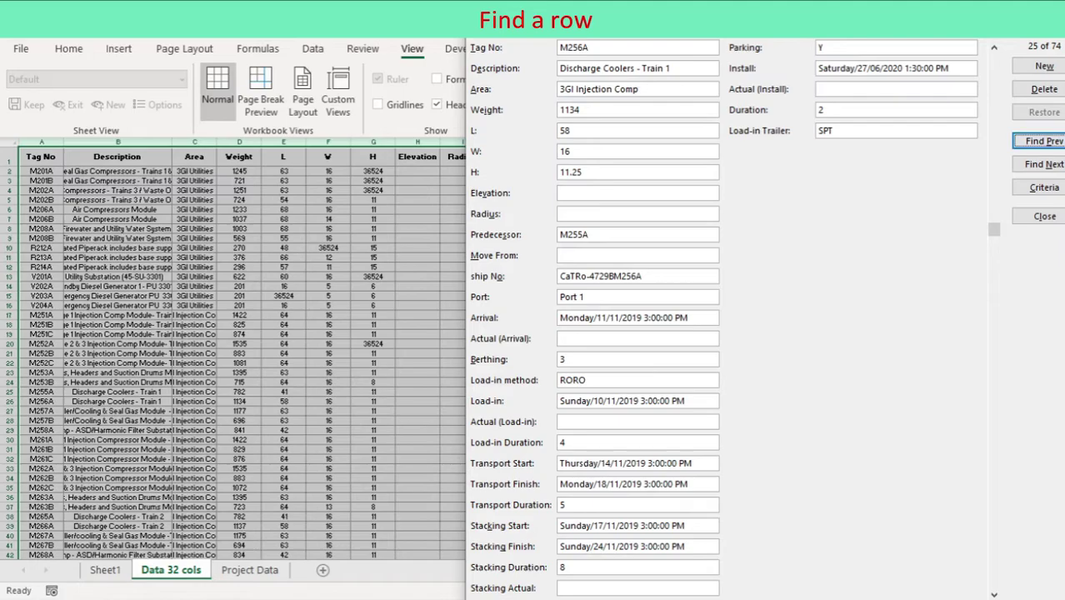
left_click(1044, 165)
left_click(1045, 165)
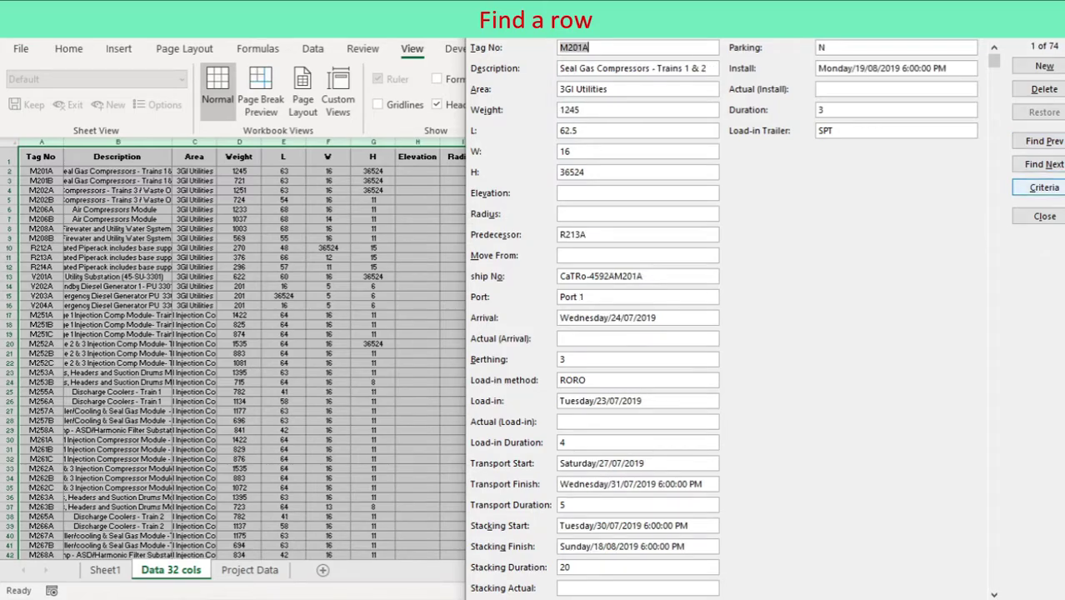
- Search the records for Tag No M26* using form criteria and step through the matches
left_click(1044, 187)
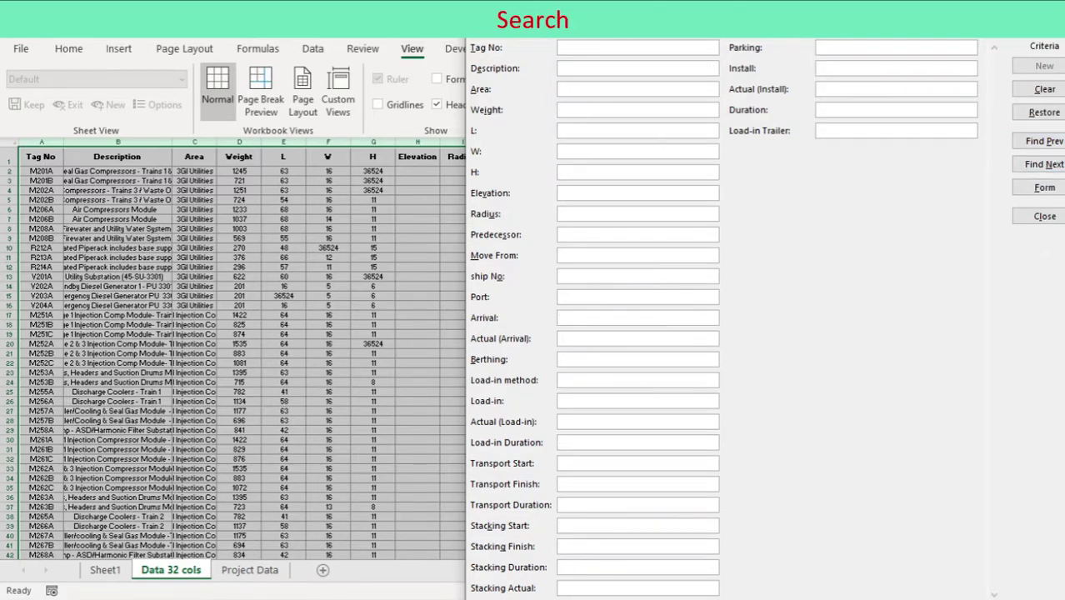
type("M")
type("26")
type("*")
key("Return")
key("Return")
key("Return")
key("Return")
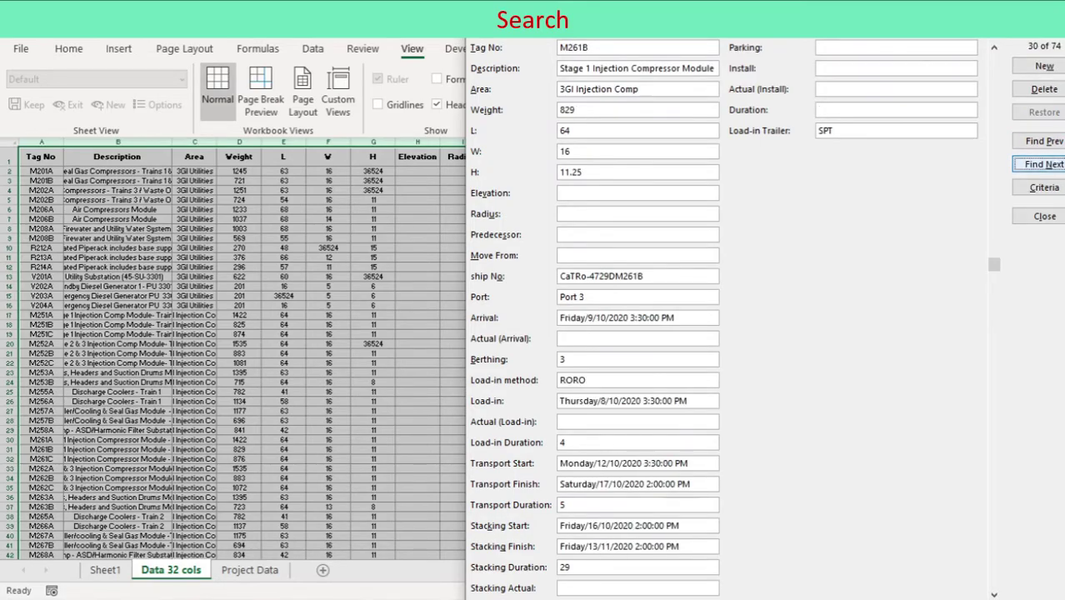
- Replace the M26* search criterion with 3GI, step forward and back through the matching records, and close the form
left_click(1044, 187)
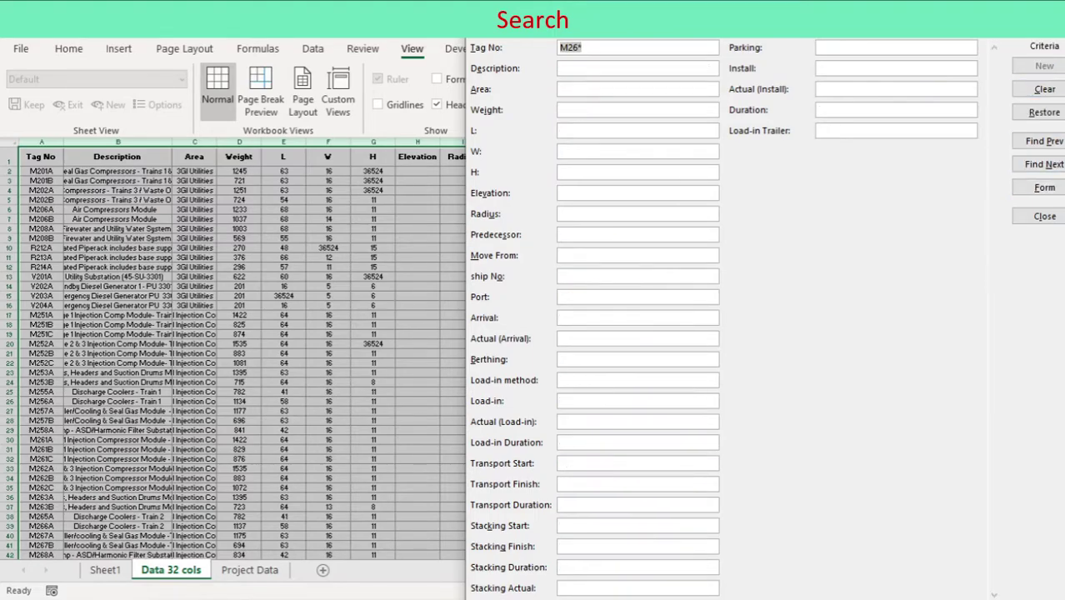
key("BackSpace")
type("3GI")
left_click(1044, 164)
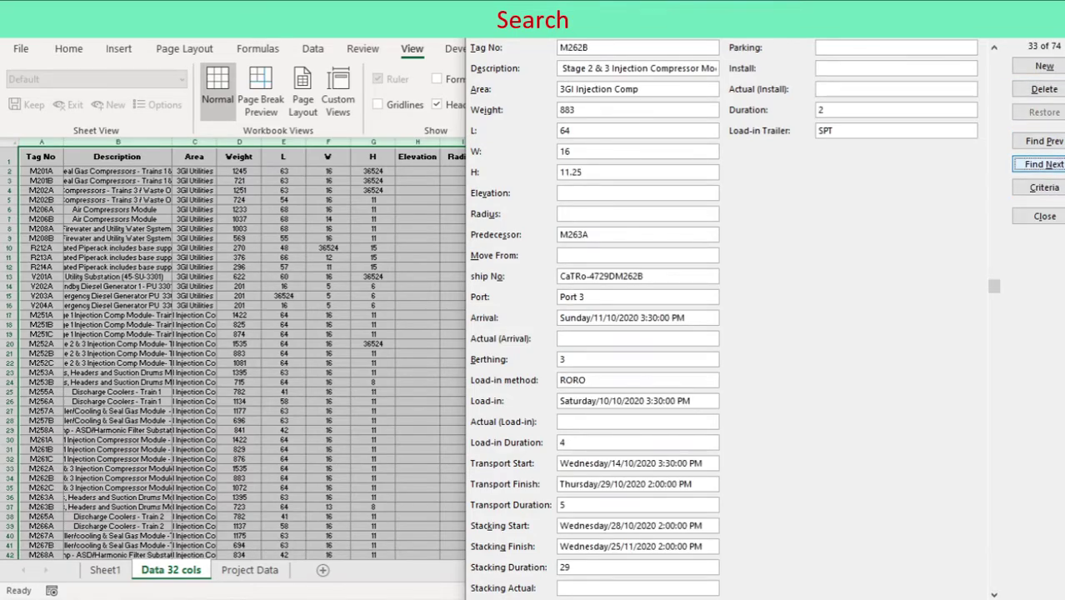
left_click(1044, 164)
left_click(1043, 164)
left_click(1044, 140)
left_click(1044, 141)
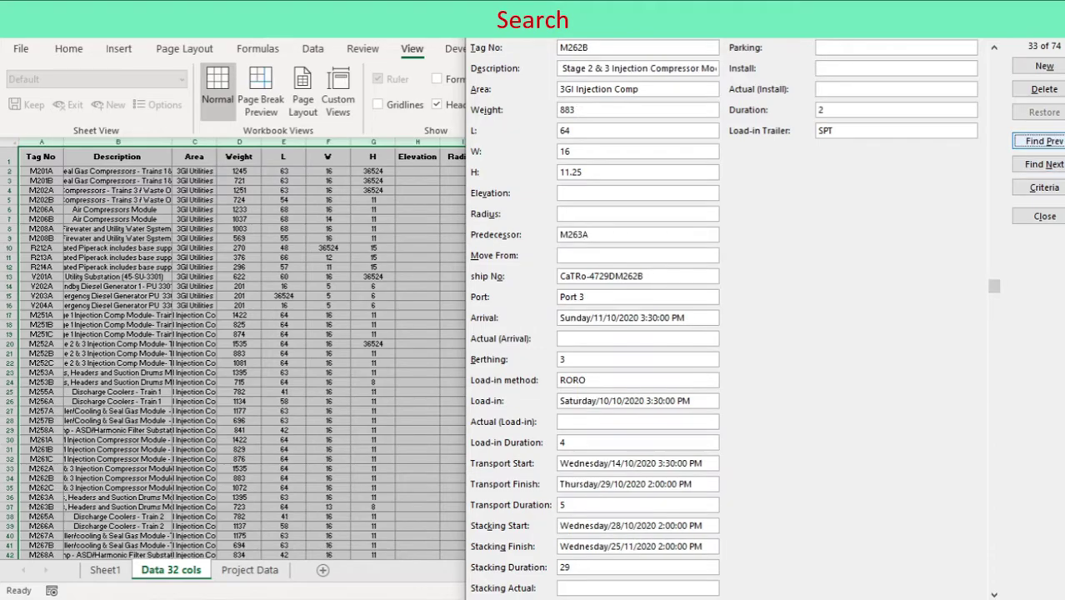
left_click(1044, 216)
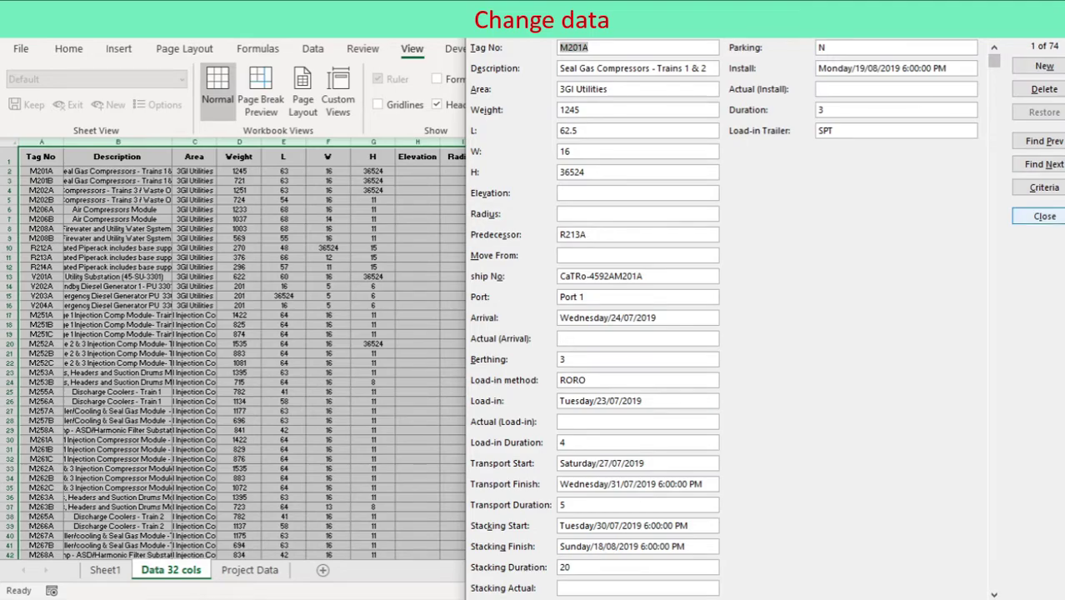
- Change the Area of record R214A to "3GI Area" through the data form
key("Page_Down")
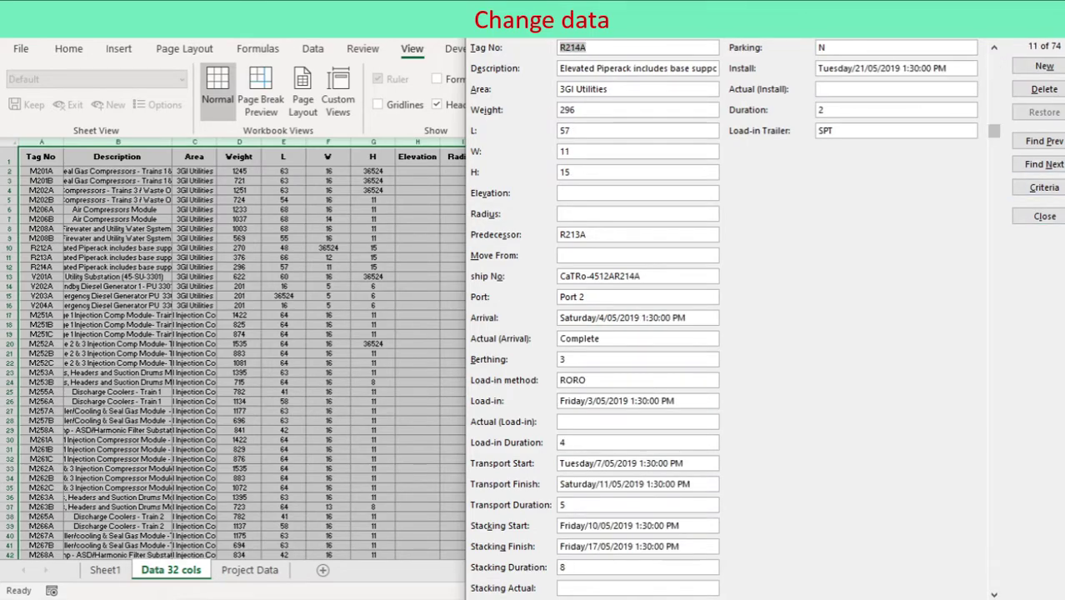
left_click_drag(608, 89, 576, 90)
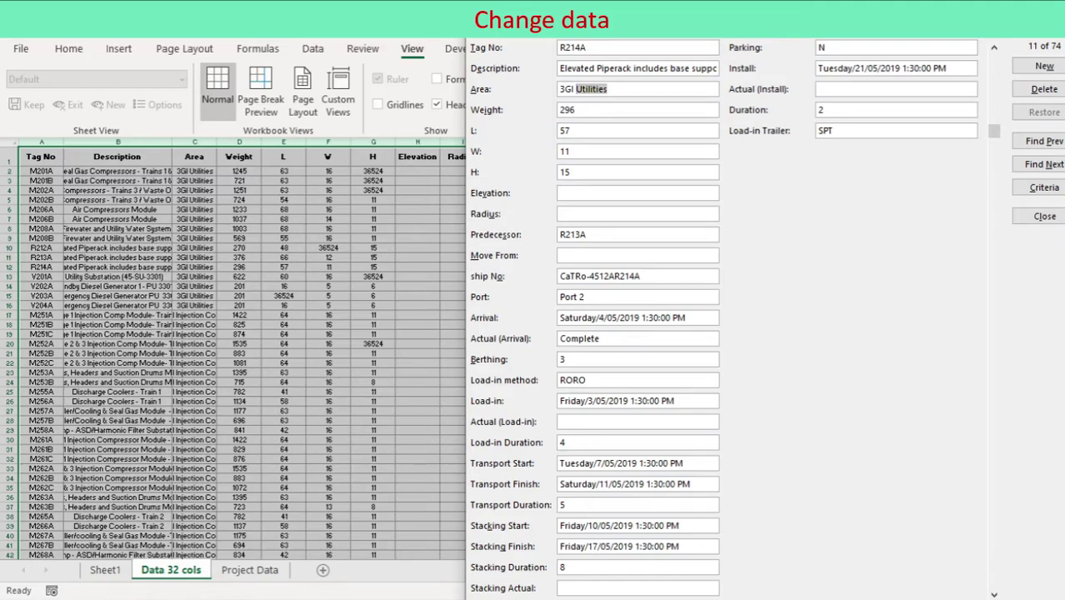
type("Area")
key("Return")
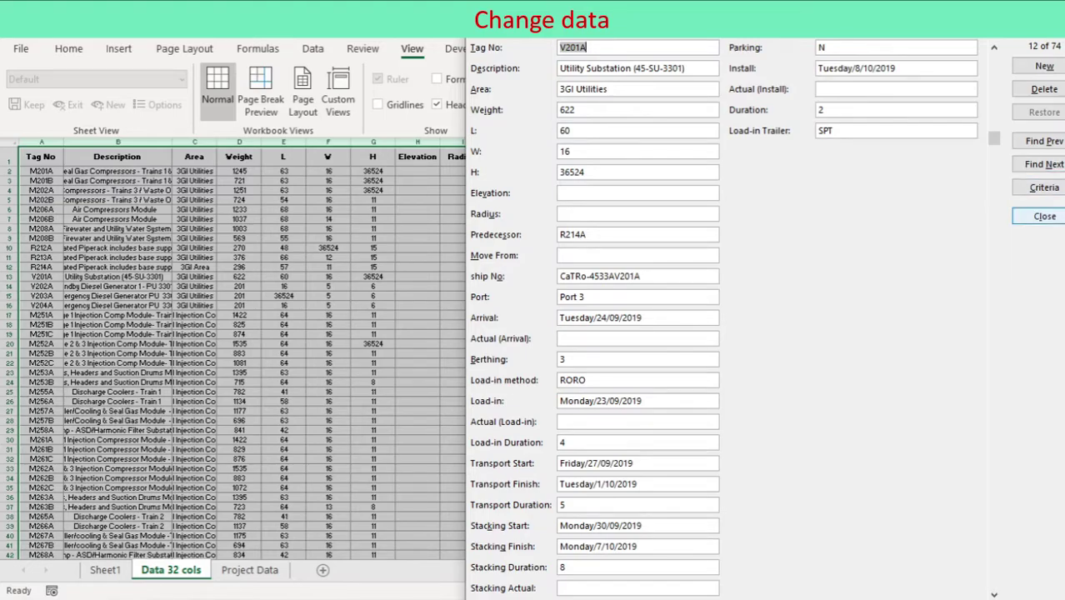
- Close the form and check the Area and Tag No cells of the R214A row in the worksheet
left_click(1046, 216)
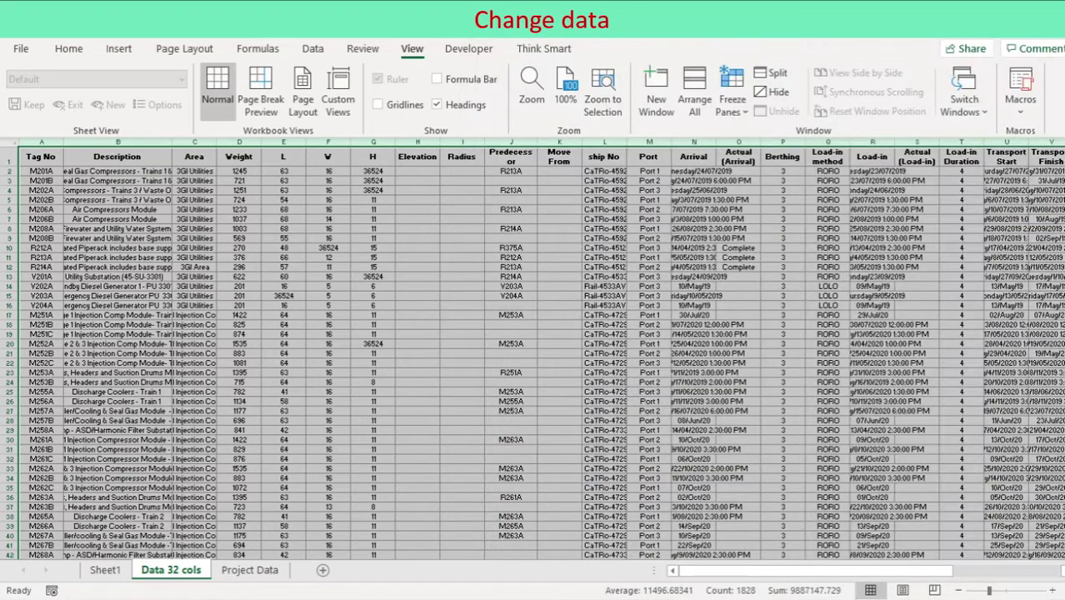
left_click(194, 266)
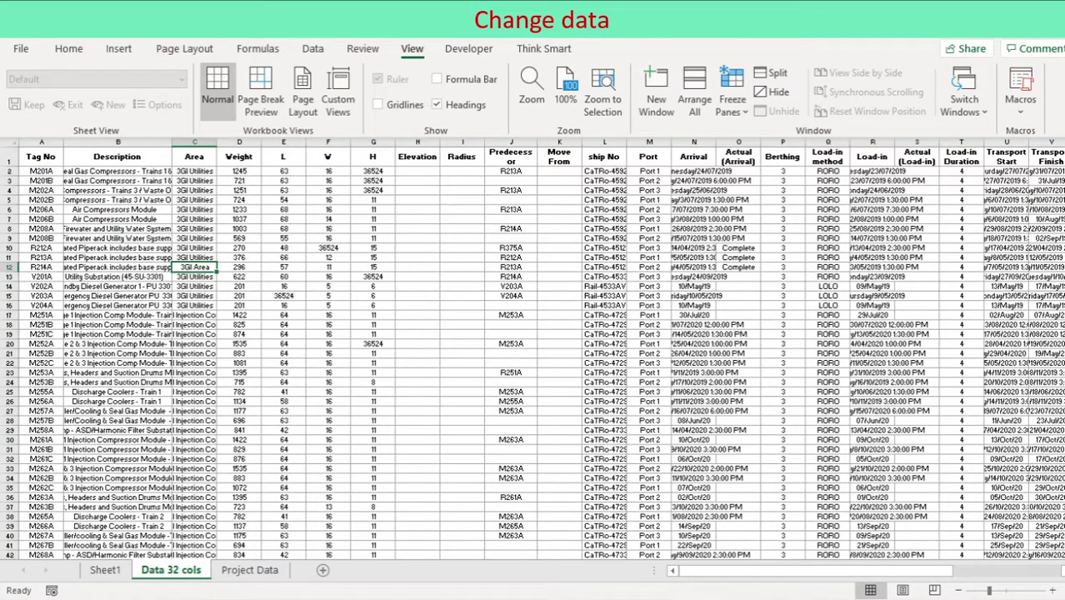
left_click(41, 266)
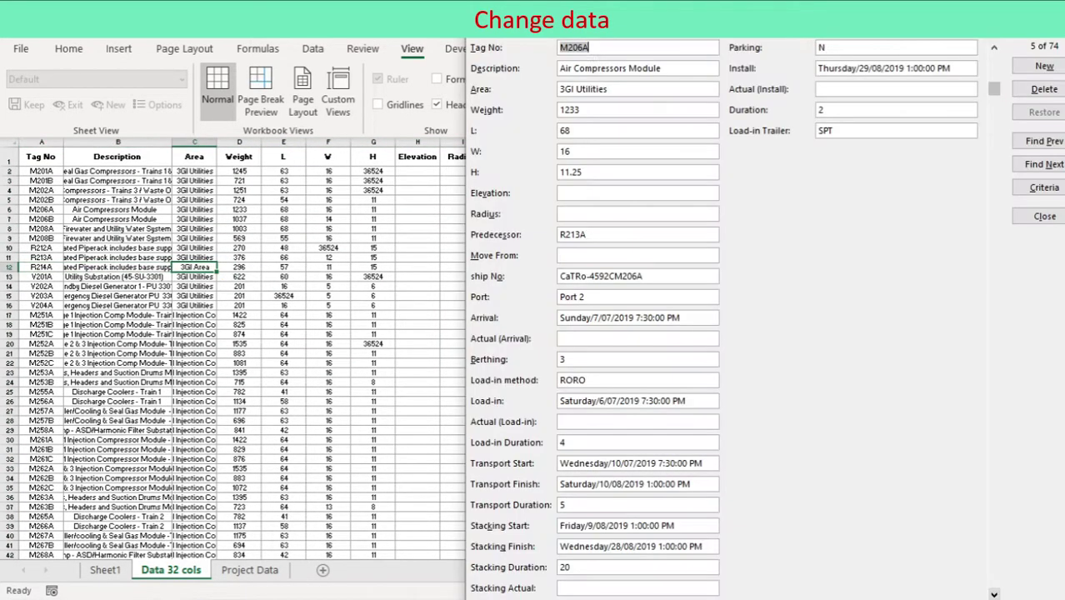
- Delete record R214A permanently through the data form and close the form
left_click(995, 595)
left_click(994, 594)
key("Down")
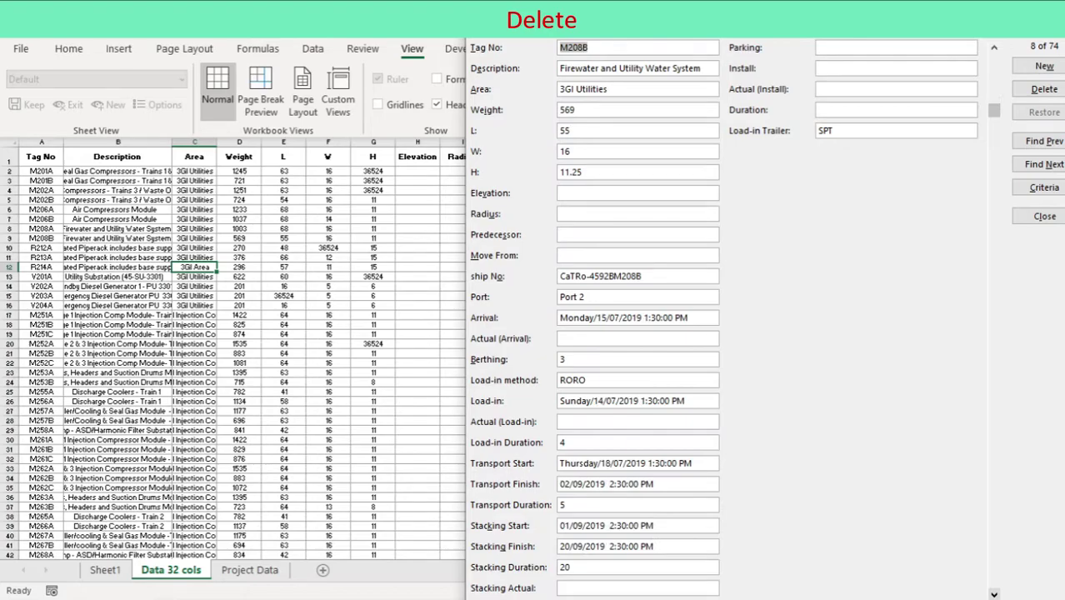
key("Down")
key("Down")
key("Down")
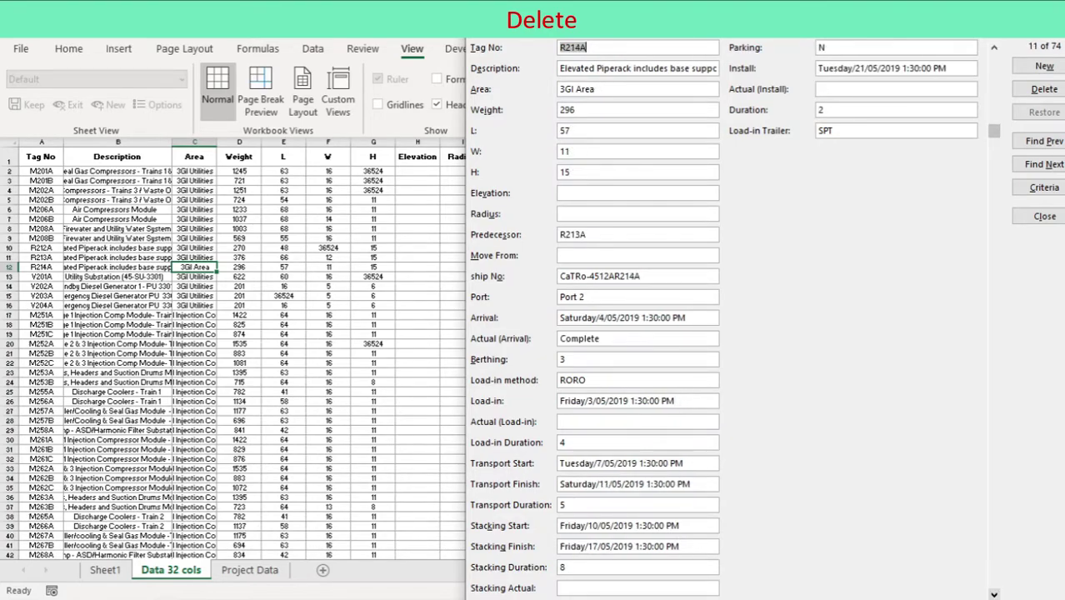
key("shift+Tab")
key("shift+Tab")
key("shift+Tab")
key("shift+Tab")
key("shift+Tab")
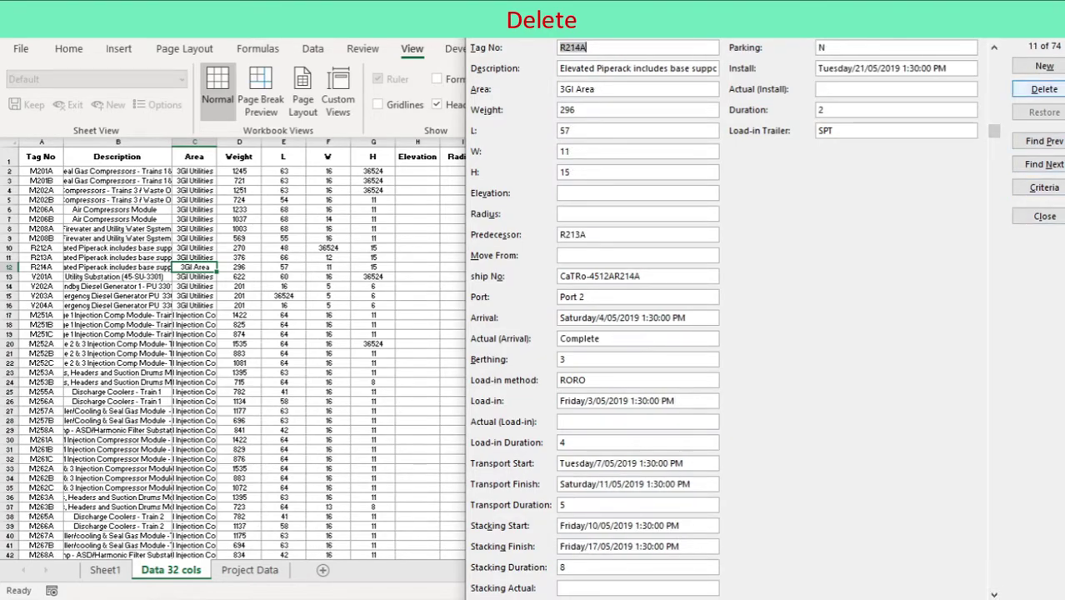
left_click(1044, 89)
key("Return")
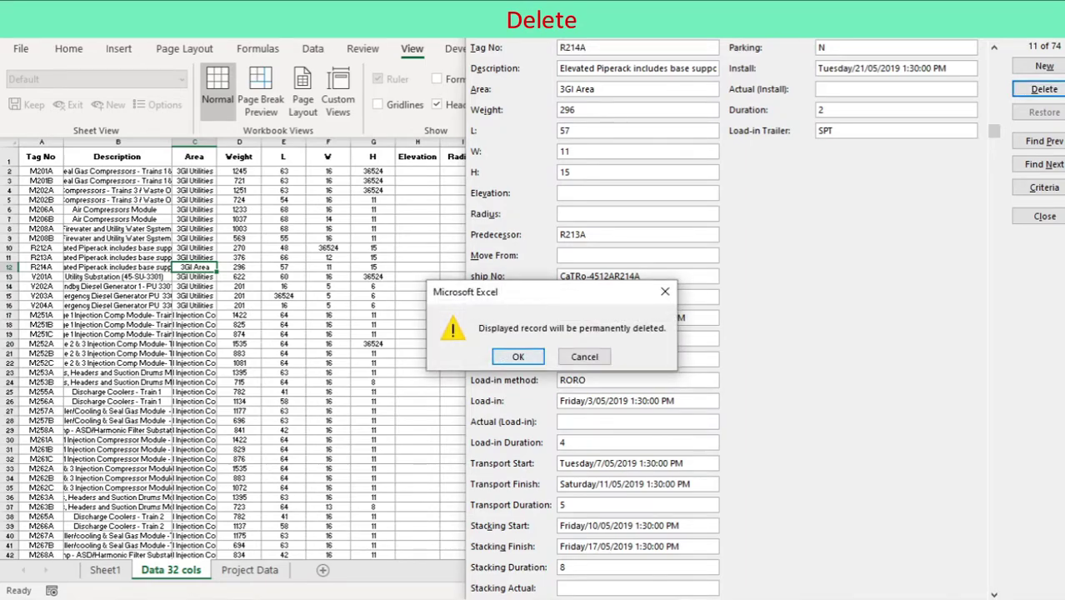
key("Return")
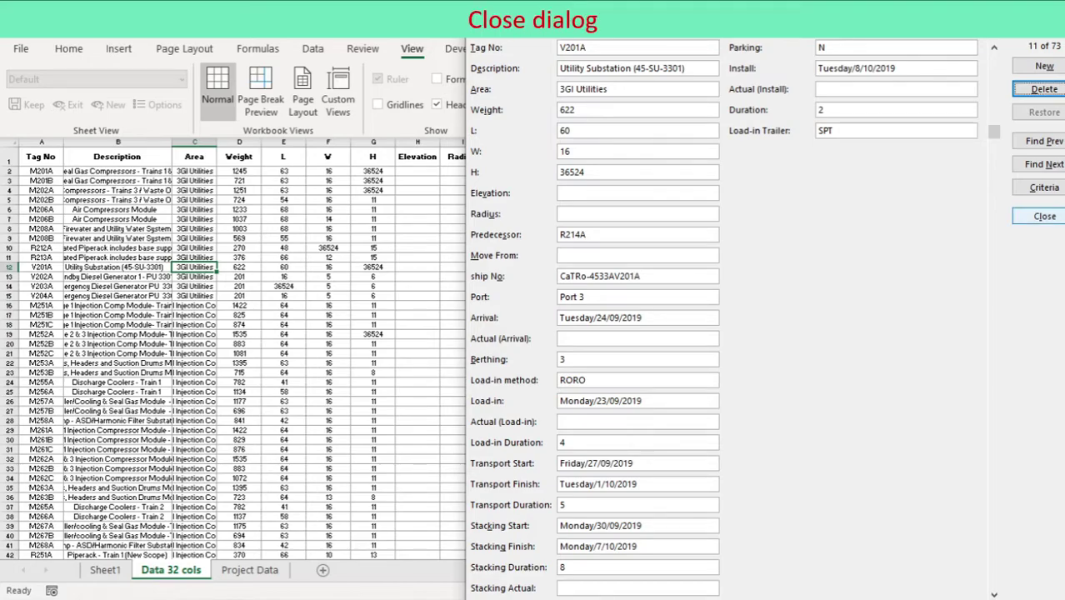
left_click(1046, 216)
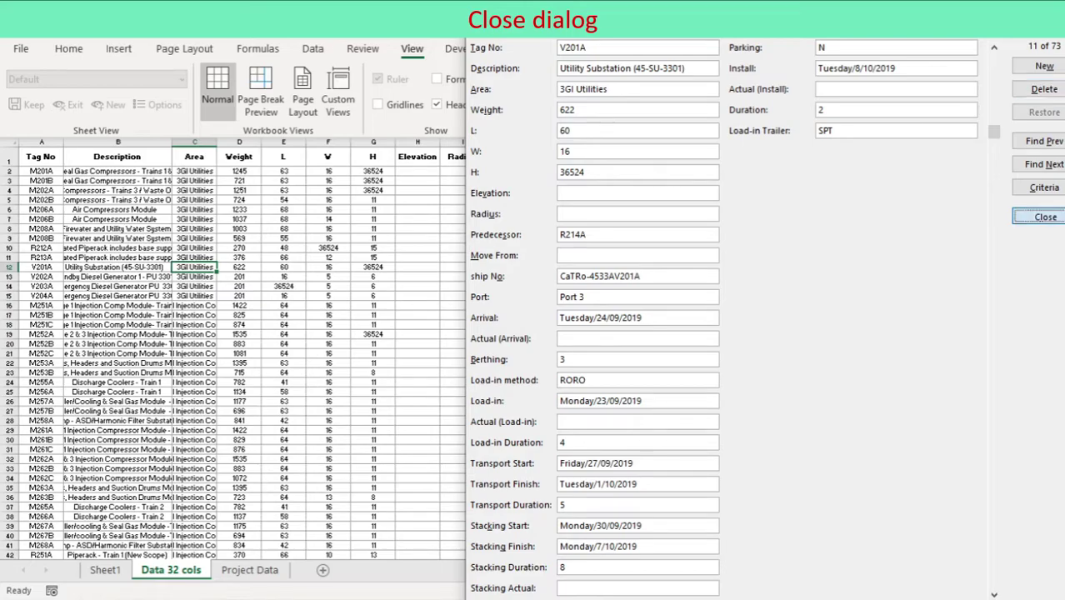